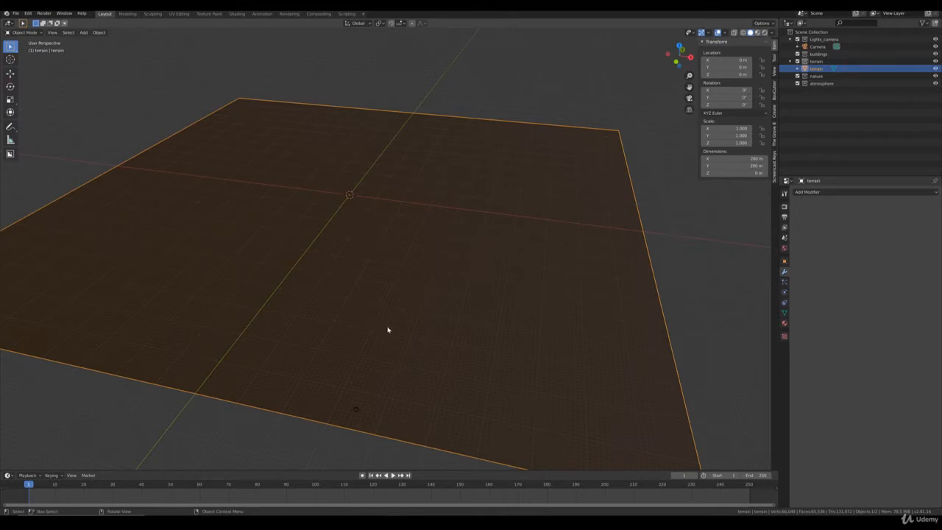
In Edit Mode from the top view, circle-select the terrain vertices across its left and upper area, leaving the lower-right corner unselected.
middle_click_drag(492, 315, 466, 312)
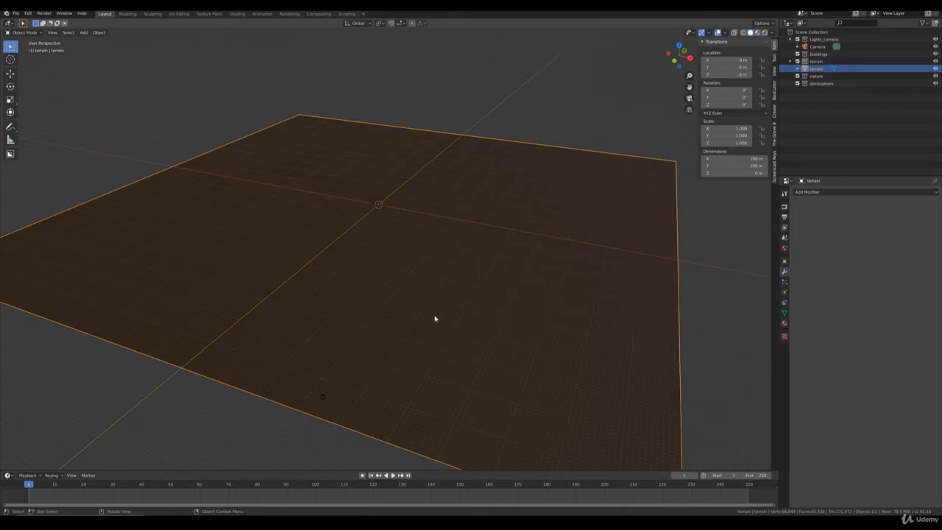
key("KP_7")
scroll(487, 336, "down", 5)
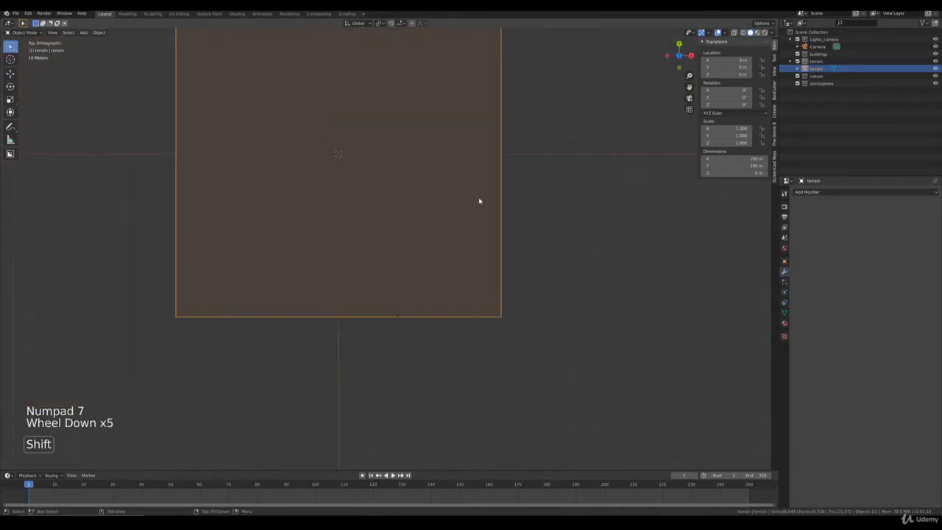
middle_click_drag(481, 202, 545, 280, "shift")
key("Tab")
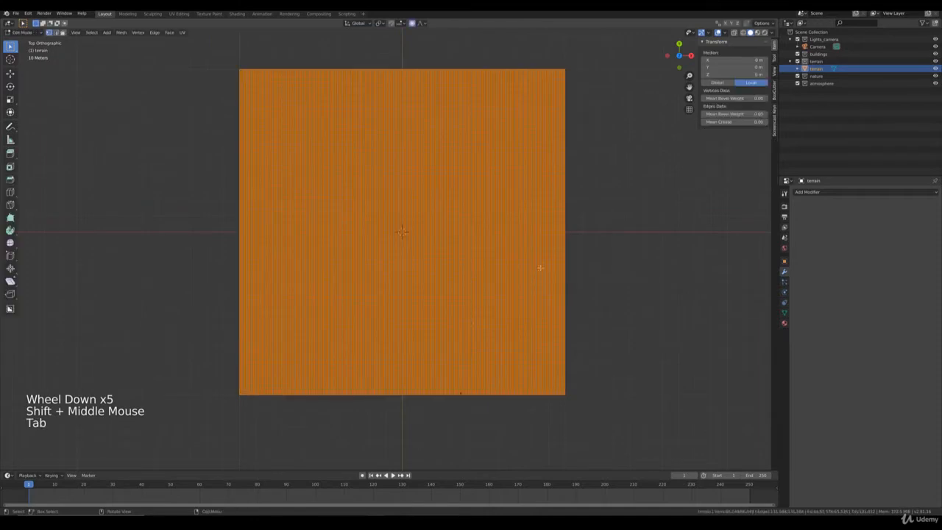
left_click(502, 258)
left_click(344, 191)
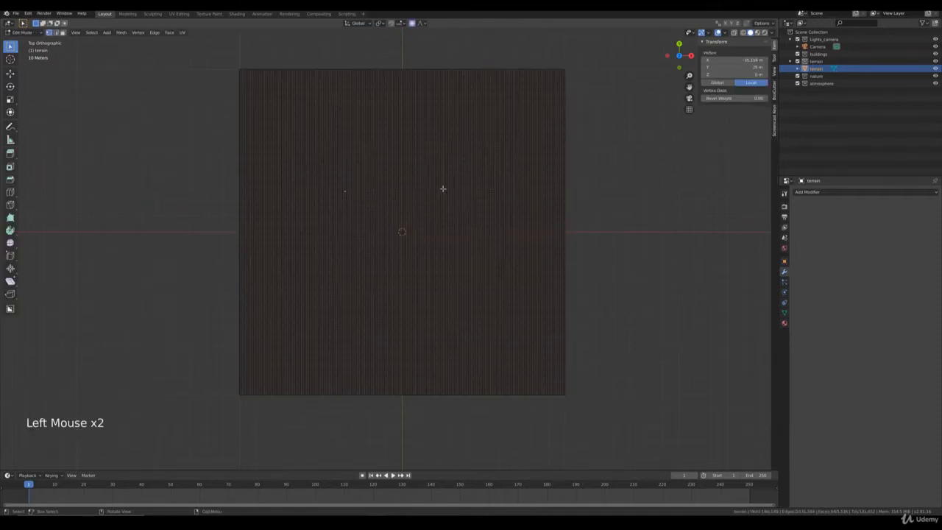
key("c")
scroll(442, 188, "down", 3)
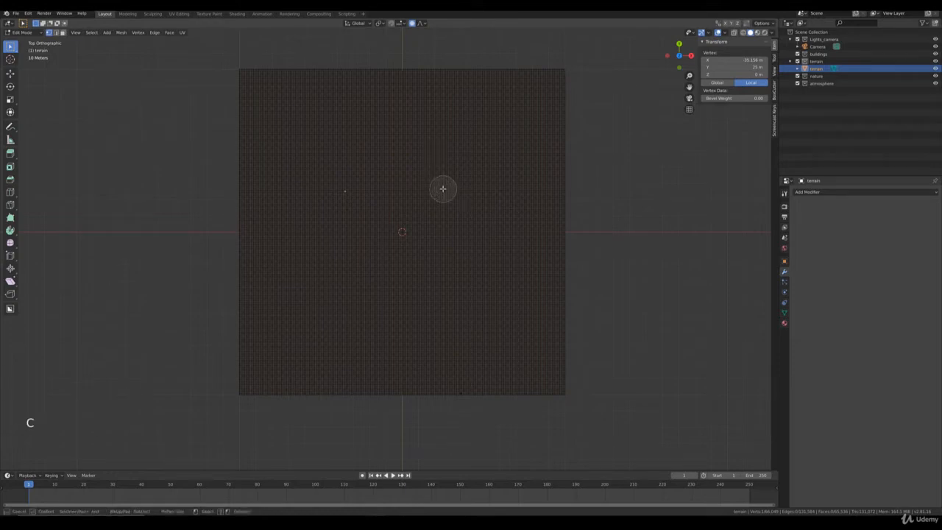
scroll(412, 177, "down", 3)
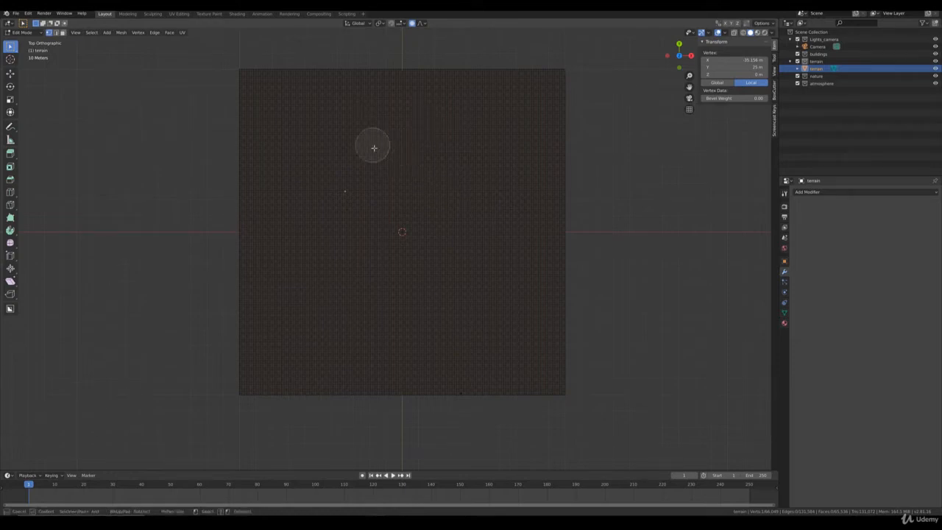
left_click(228, 78)
mouse_move(249, 74)
left_mouse_down()
mouse_move(254, 136)
mouse_move(242, 147)
mouse_move(247, 114)
mouse_move(220, 295)
mouse_move(267, 390)
mouse_move(326, 395)
mouse_move(273, 272)
mouse_move(315, 95)
mouse_move(304, 336)
mouse_move(332, 393)
mouse_move(346, 394)
left_mouse_up()
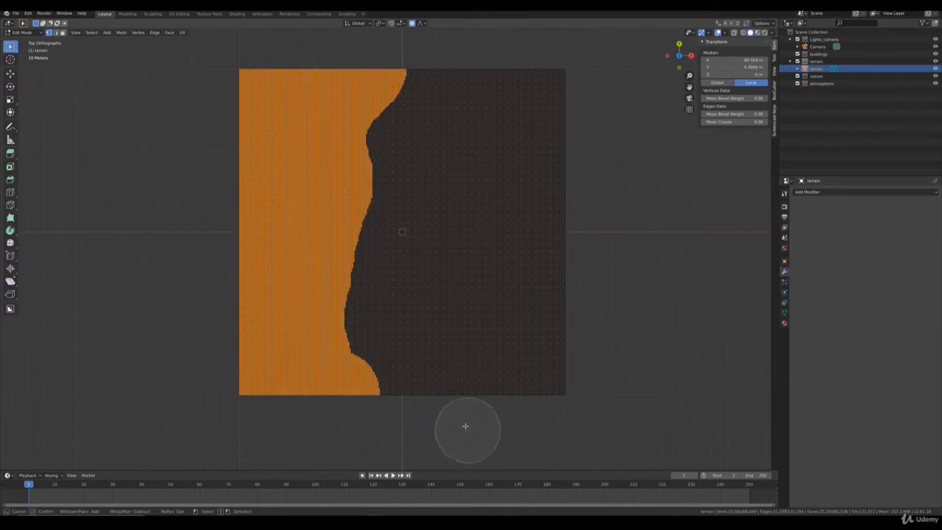
mouse_move(360, 378)
left_mouse_down()
mouse_move(341, 349)
mouse_move(370, 361)
mouse_move(438, 322)
mouse_move(441, 300)
mouse_move(372, 309)
mouse_move(450, 272)
mouse_move(507, 157)
mouse_move(550, 105)
mouse_move(462, 67)
mouse_move(447, 101)
mouse_move(443, 153)
mouse_move(395, 259)
left_mouse_up()
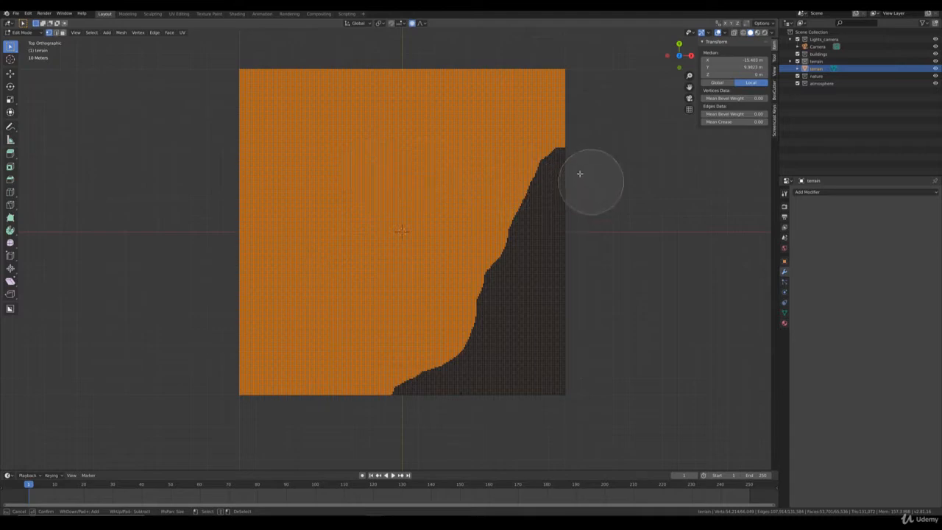
Trim the selection's diagonal border with circle deselection to form an irregular, wavy edge around the lower-right area.
mouse_move(567, 171)
middle_mouse_down()
mouse_move(541, 181)
mouse_move(517, 212)
mouse_move(483, 317)
mouse_move(442, 378)
mouse_move(412, 400)
mouse_move(355, 405)
mouse_move(430, 380)
middle_mouse_up()
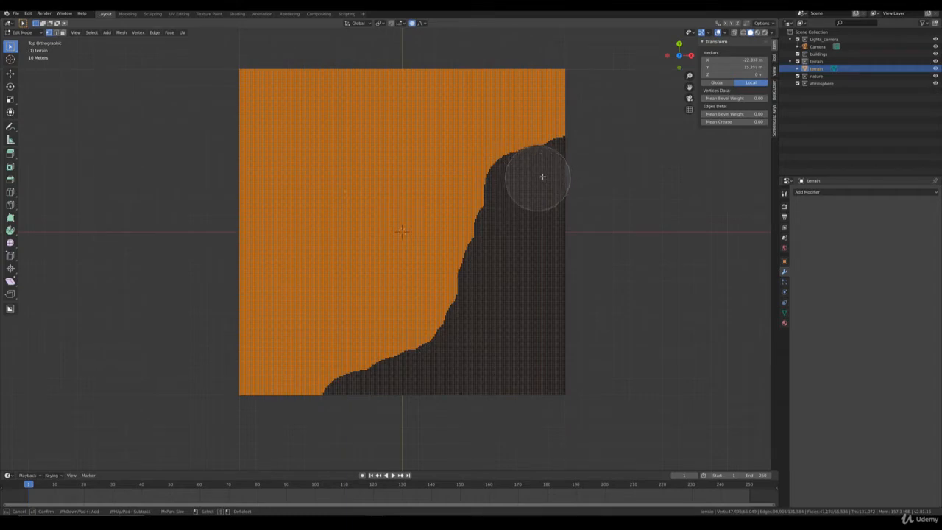
mouse_move(584, 161)
middle_mouse_down()
mouse_move(527, 176)
mouse_move(507, 196)
mouse_move(516, 213)
middle_mouse_up()
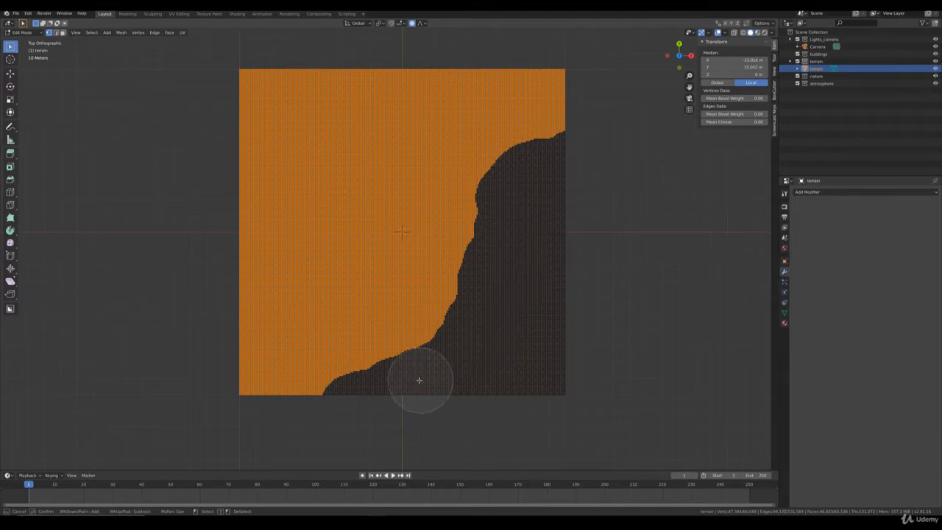
mouse_move(414, 373)
middle_mouse_down()
mouse_move(434, 372)
mouse_move(410, 378)
mouse_move(404, 365)
mouse_move(448, 356)
mouse_move(475, 337)
middle_mouse_up()
key("Escape")
In Object Mode, move the camera about 13 m inward from the terrain's front edge.
middle_click_drag(466, 376, 475, 345, "shift")
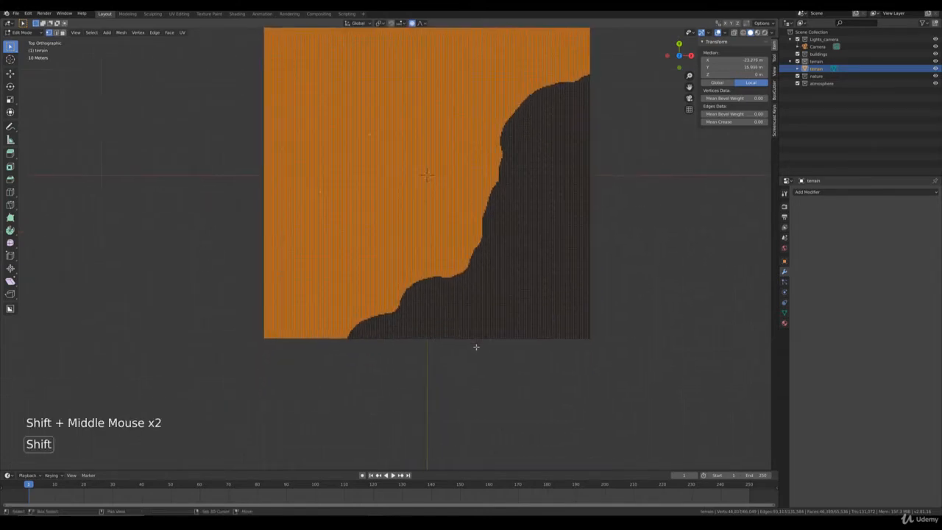
scroll(515, 380, "up", 2)
key("Tab")
left_click(527, 379)
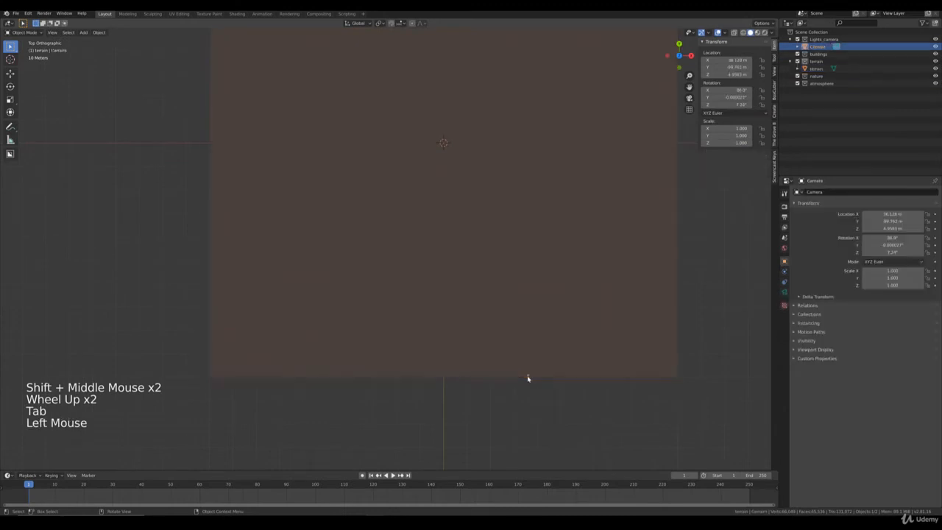
key("g")
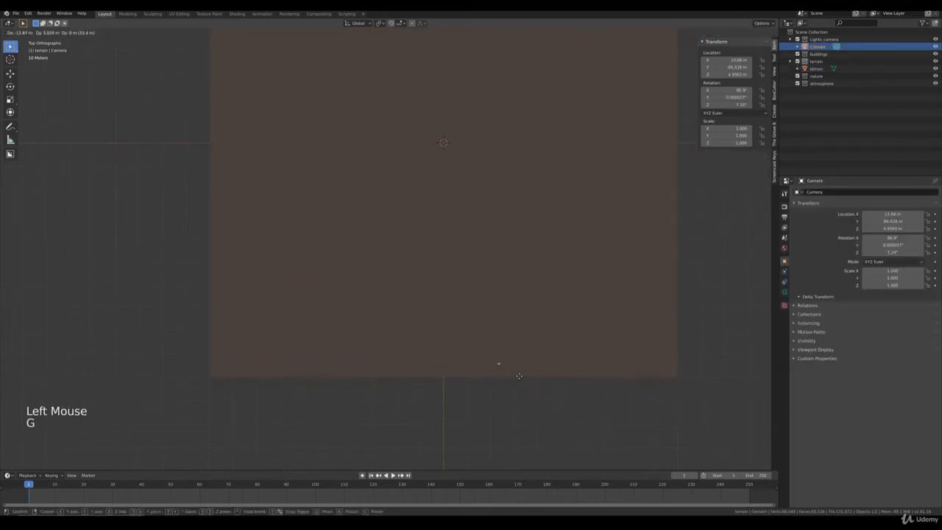
left_click(497, 366)
Check the terrain selection's outline through the camera view.
key("KP_0")
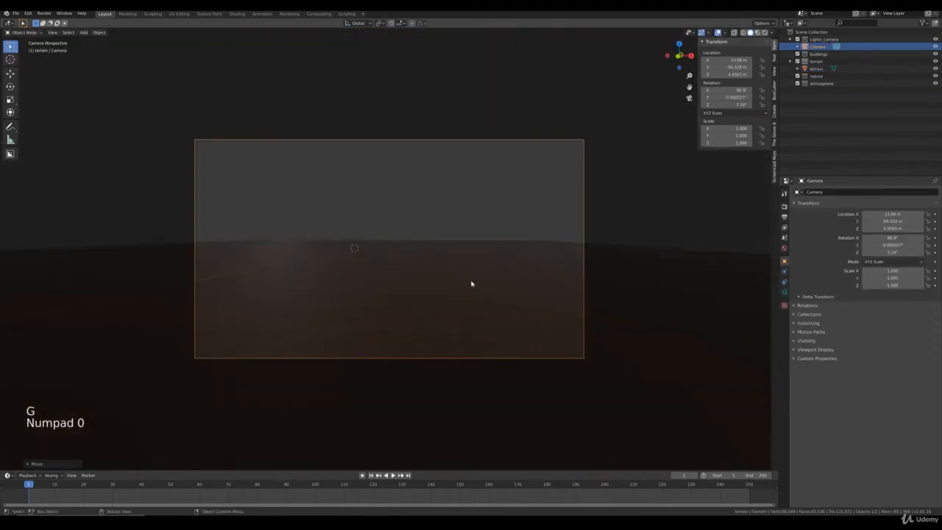
left_click(471, 283)
key("Tab")
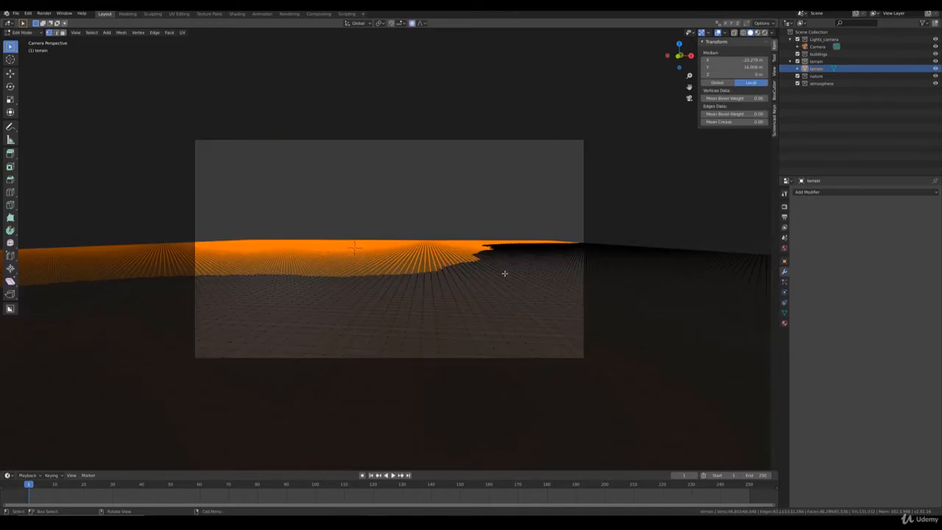
key("Tab")
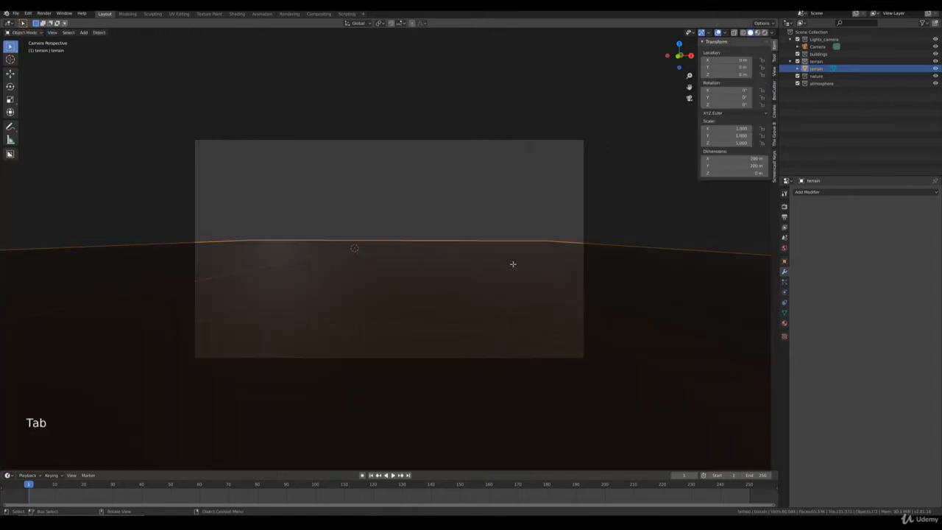
Refine the selection border from the top view, deselecting more vertices along its right-hand curve and at the terrain's front edge.
key("KP_7")
key("Tab")
middle_click_drag(512, 245, 485, 264, "shift")
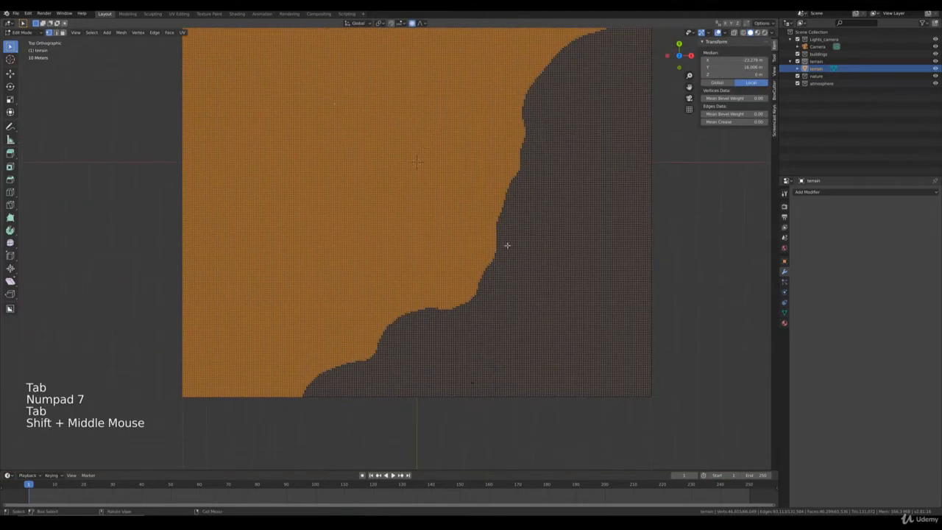
key("c")
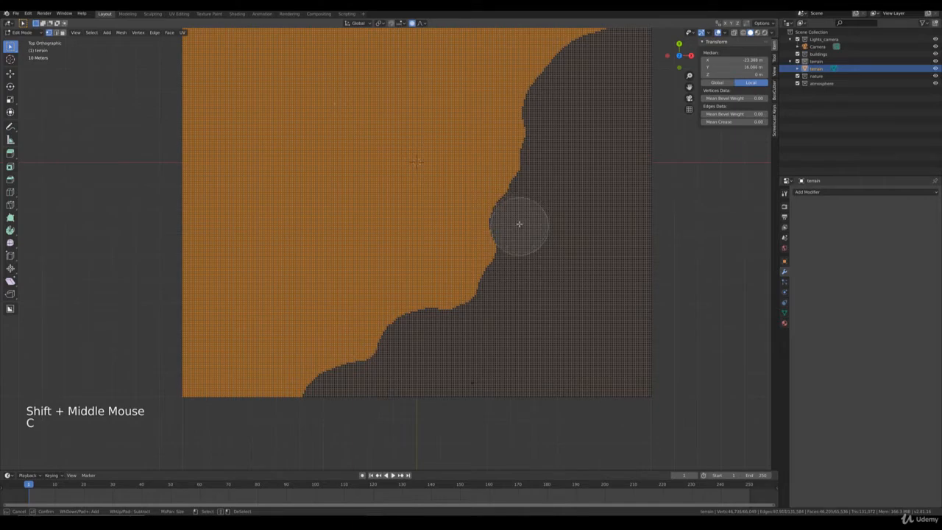
left_click_drag(542, 170, 537, 128)
middle_click_drag(538, 128, 543, 119)
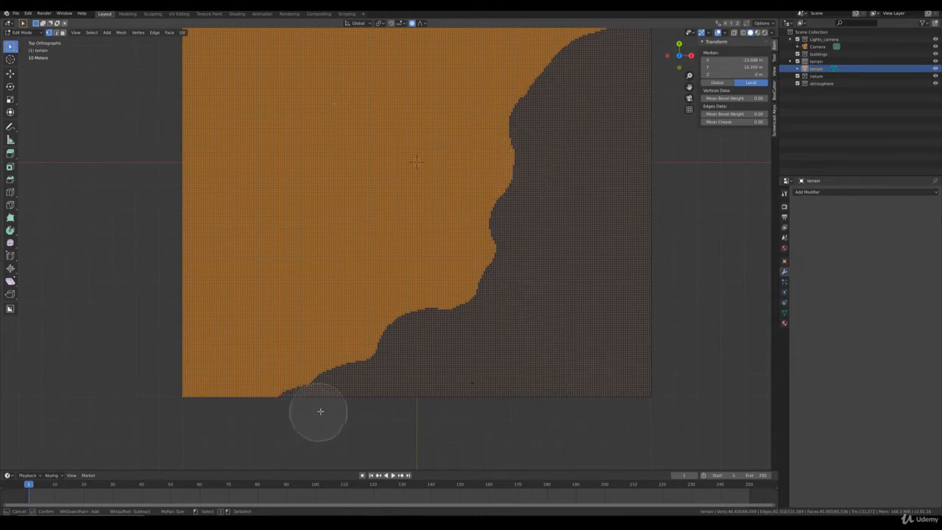
middle_click_drag(309, 418, 251, 424)
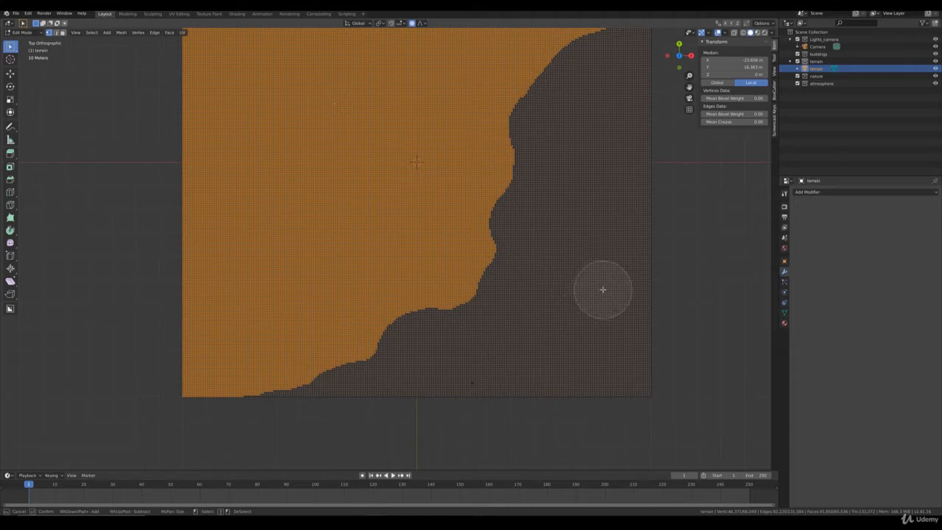
key("Escape")
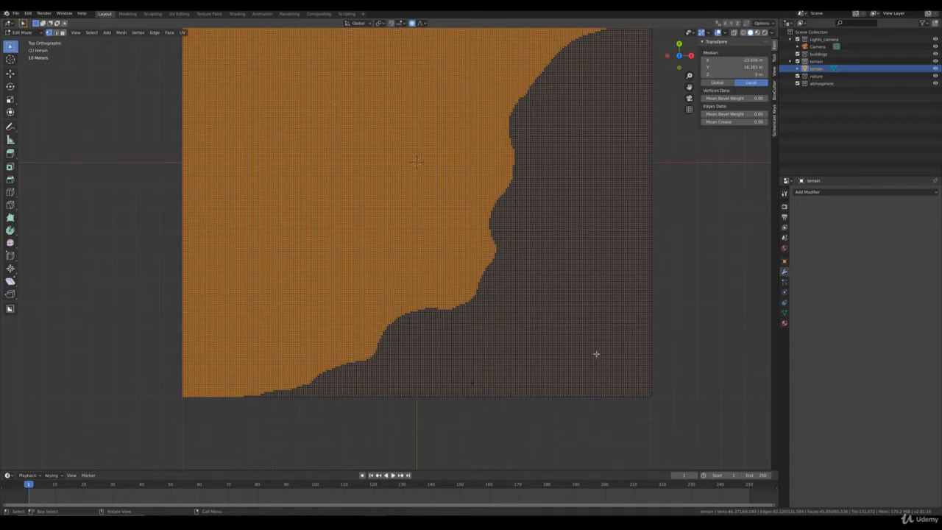
Locate the camera on the terrain and examine the refined vertex selection through the camera view.
key("Tab")
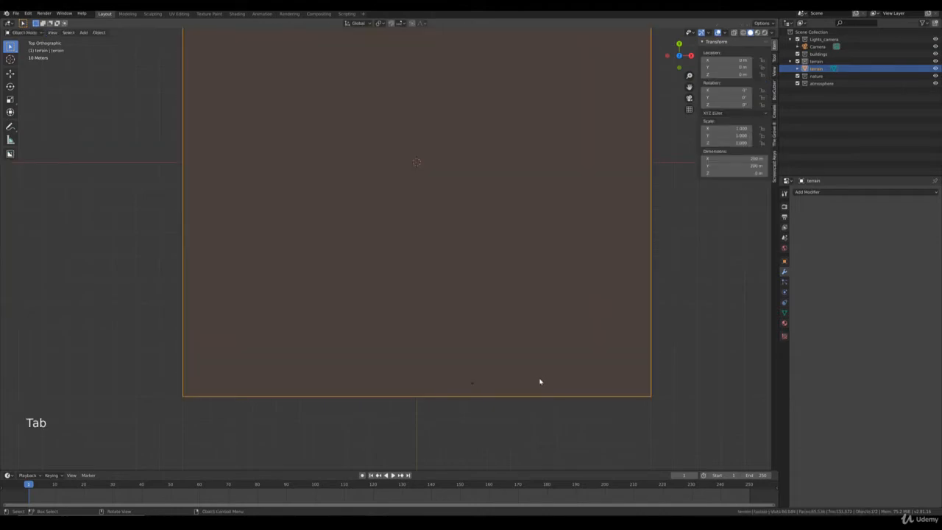
middle_click_drag(515, 380, 515, 328, "shift")
scroll(518, 342, "up", 1)
scroll(577, 368, "up", 3)
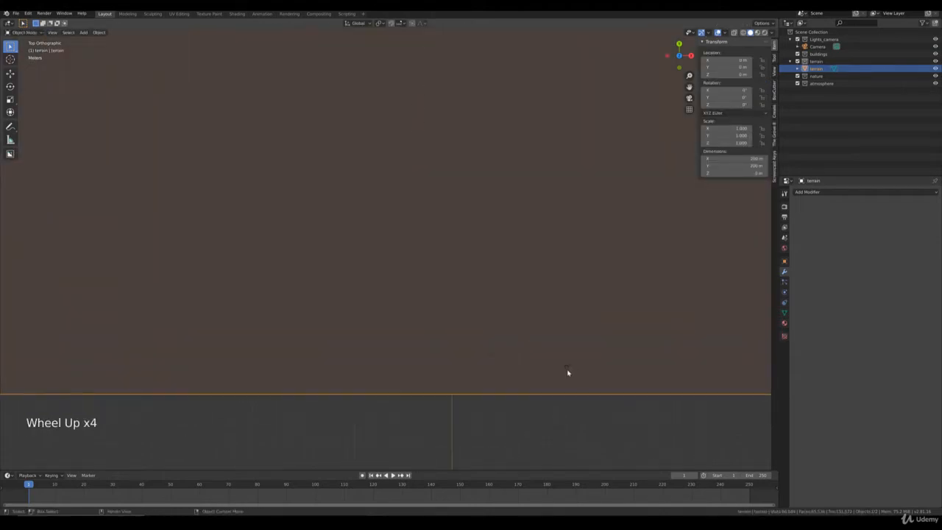
left_click(566, 369)
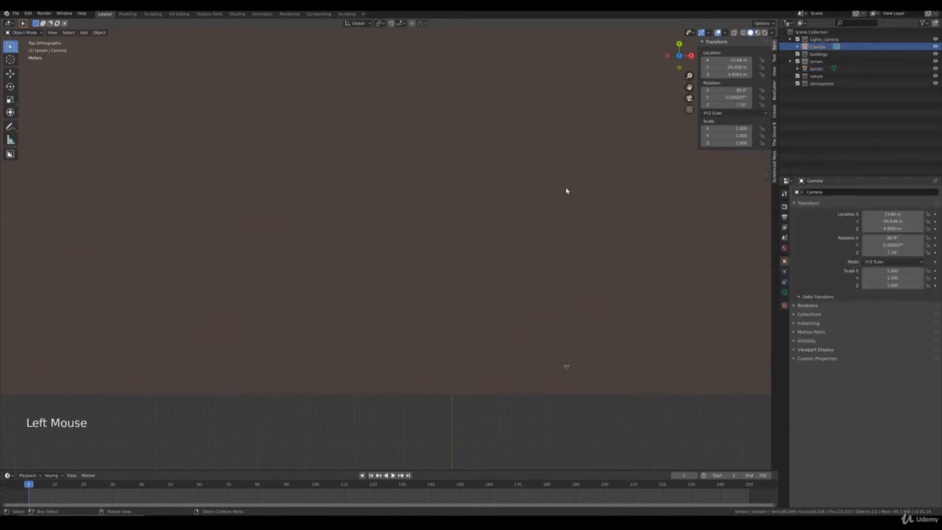
key("KP_0")
left_click(494, 249)
key("Tab")
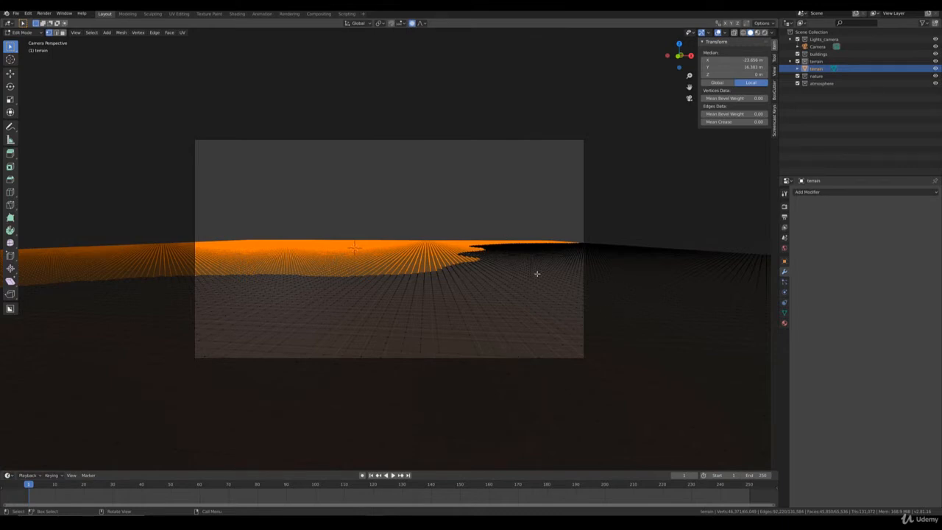
Try raising the selected terrain vertices about 1.9 m along Z with smooth proportional editing and view the slope in perspective.
key("g")
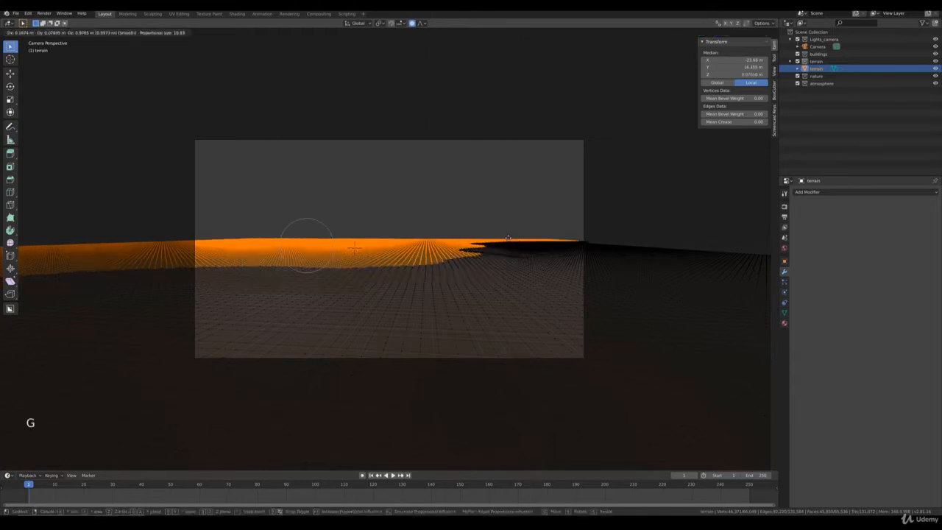
left_click(511, 249)
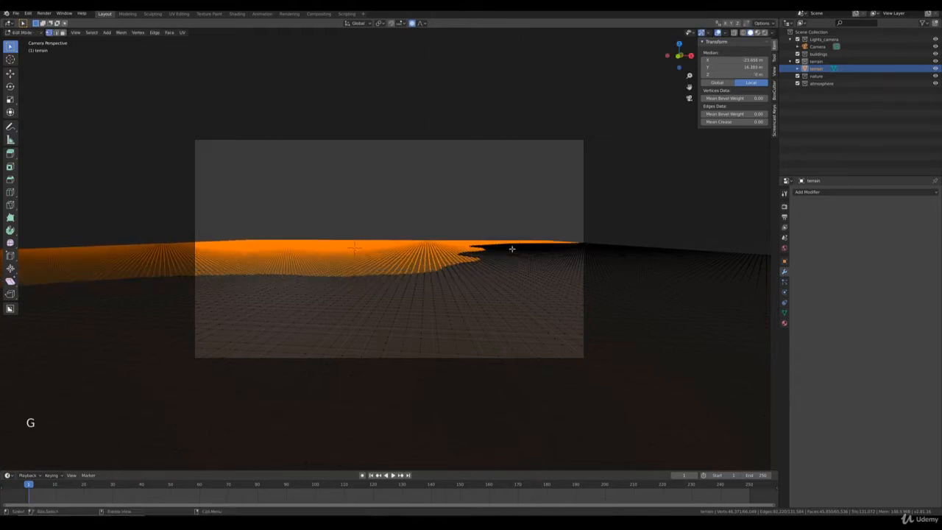
key("g")
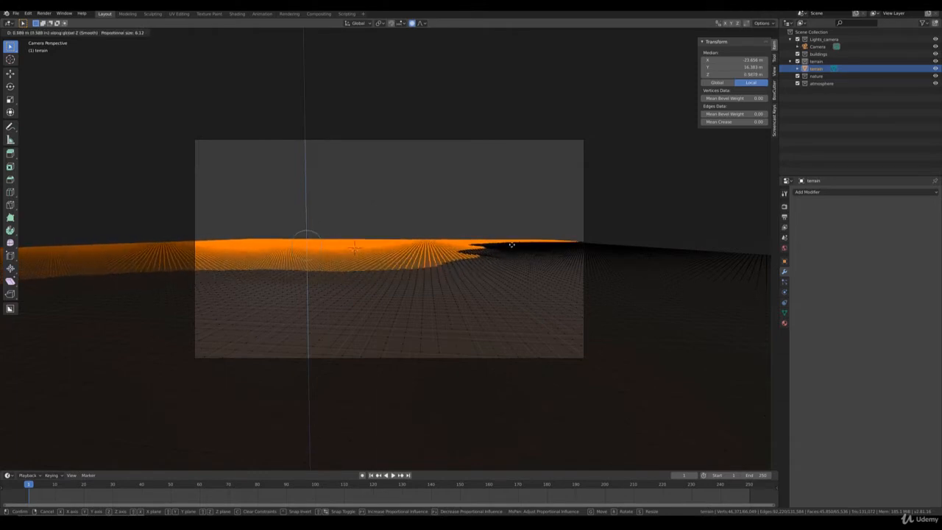
key("shift")
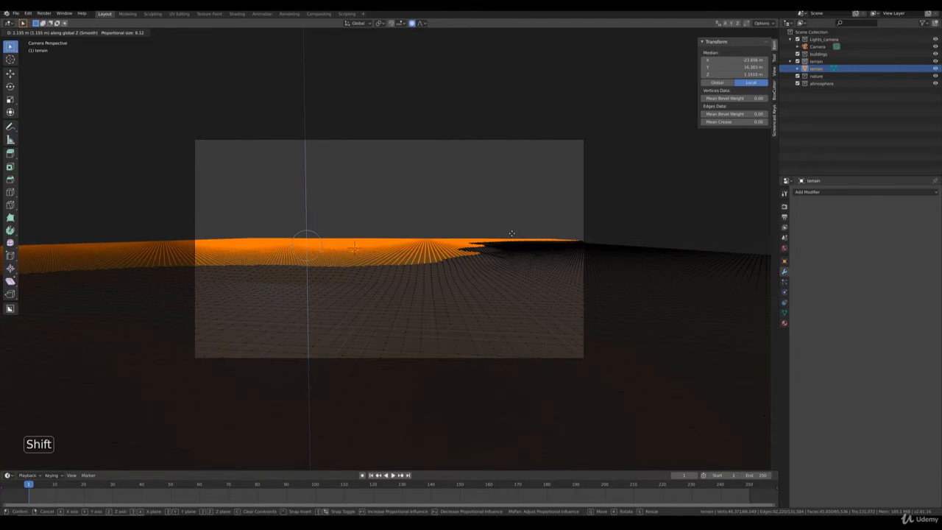
scroll(512, 234, "up", 1)
scroll(511, 233, "up", 2)
key("shift")
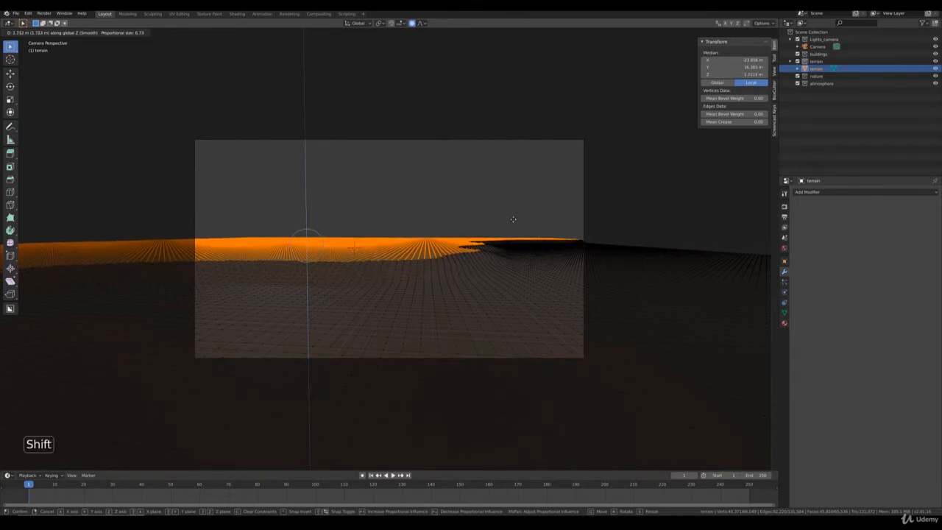
left_click(515, 218)
middle_click_drag(515, 217, 591, 205)
key("Tab")
scroll(541, 245, "down", 4)
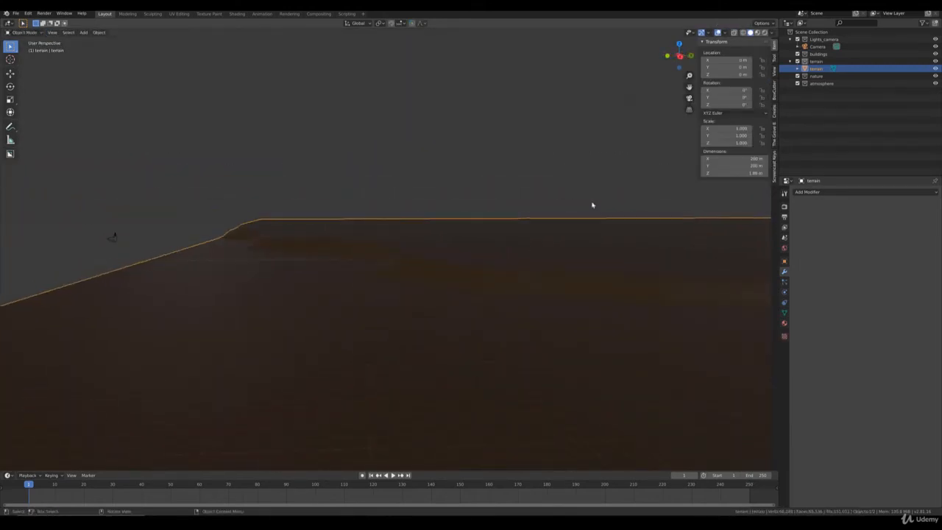
Inspect the raised bank from the top view and undo the elevation of the selected vertices.
key("KP_7")
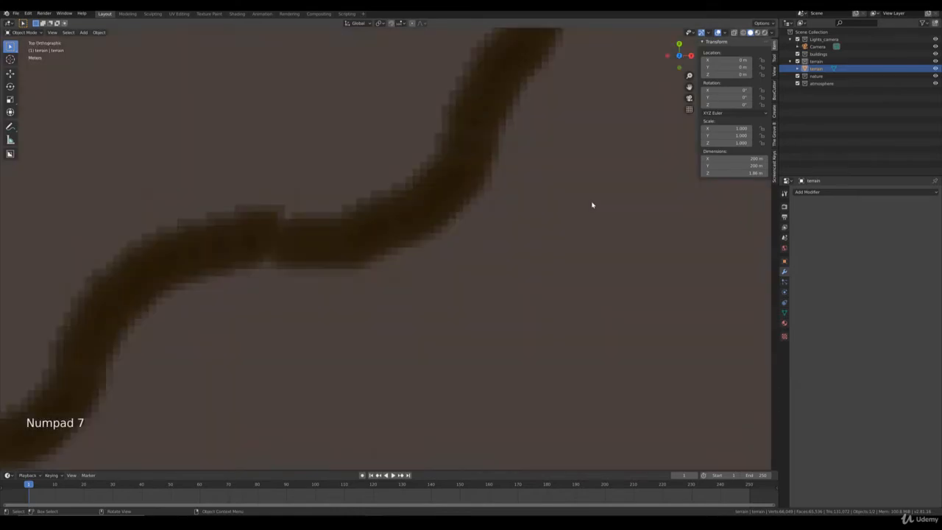
key("Tab")
scroll(500, 206, "down", 5)
key("ctrl+z")
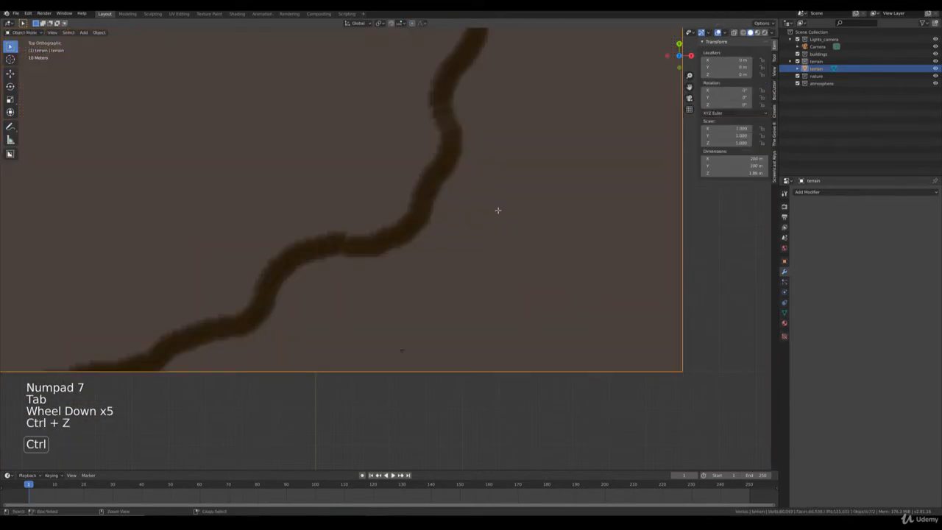
key("ctrl+z")
key("ctrl+z")
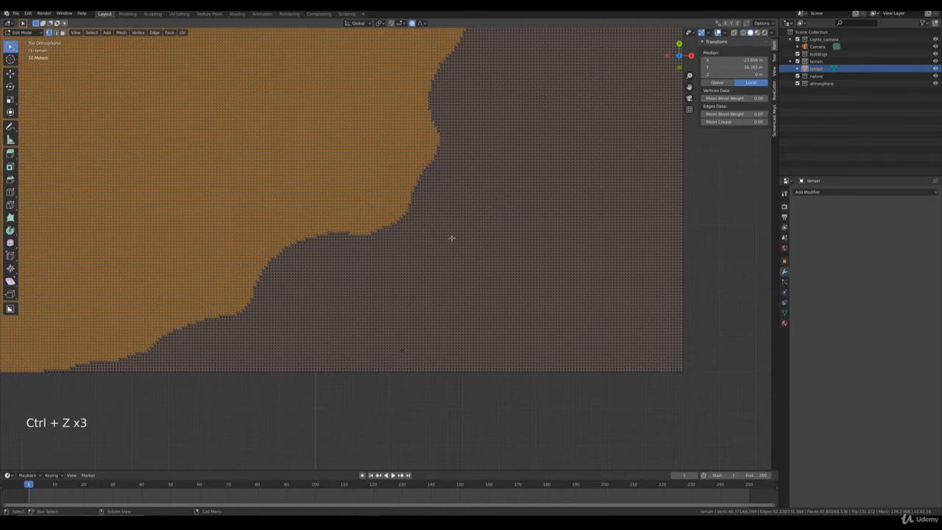
middle_click_drag(460, 253, 437, 279)
middle_click_drag(437, 280, 457, 250)
scroll(457, 250, "up", 2)
scroll(456, 251, "up", 1)
key("g")
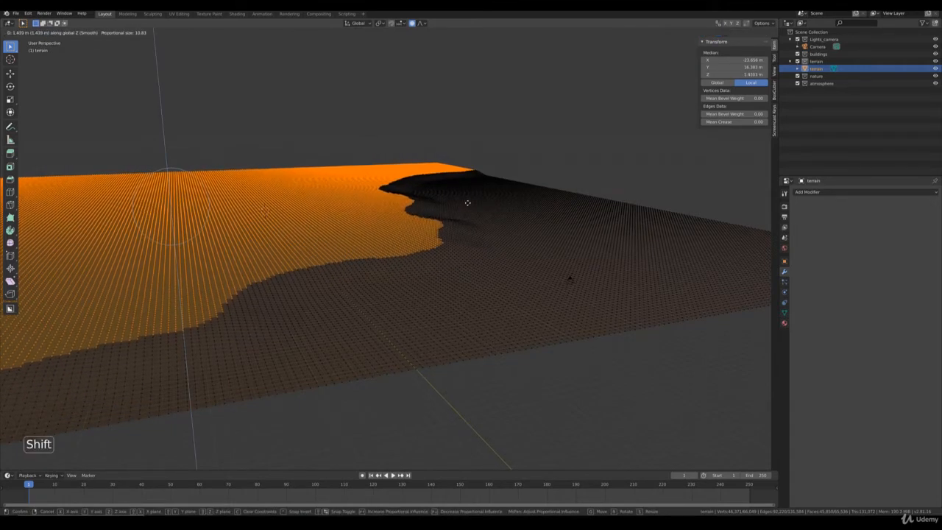
right_click(469, 190)
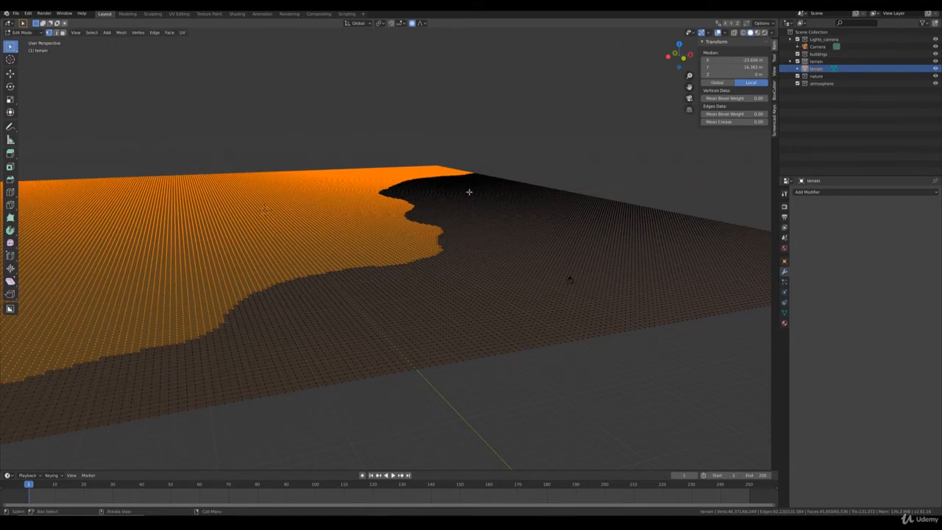
Raise the selected terrain vertices 2 m along Z in the camera view, using smooth proportional editing with a size of about 5.56.
key("KP_0")
scroll(464, 227, "up", 1)
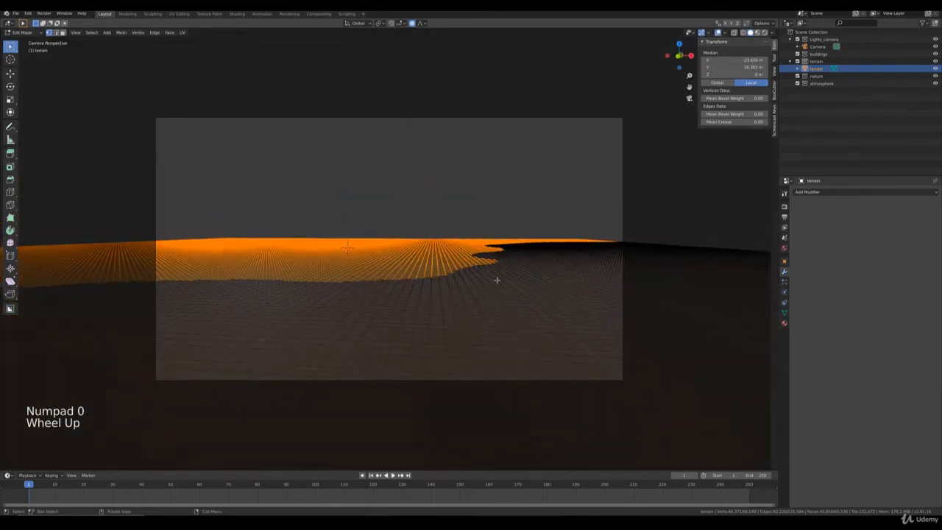
key("g")
key("z")
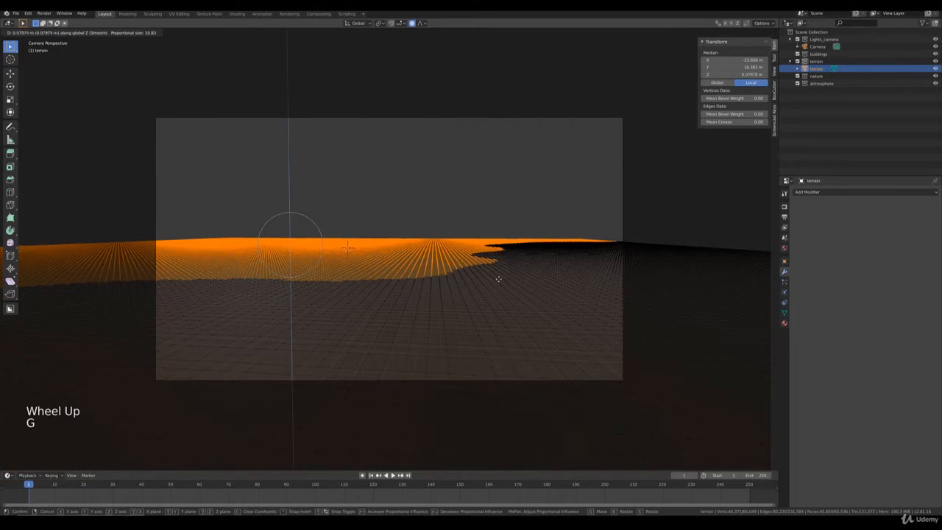
key("shift")
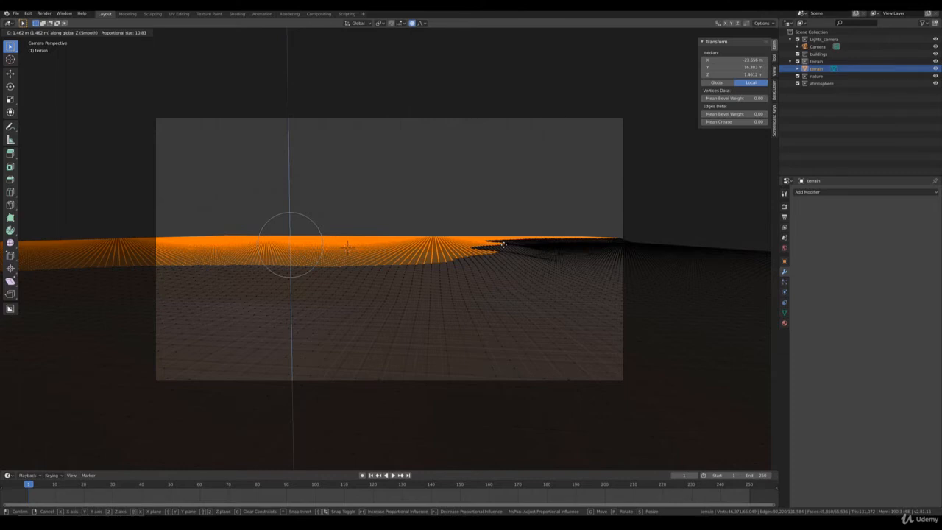
scroll(504, 245, "up", 6)
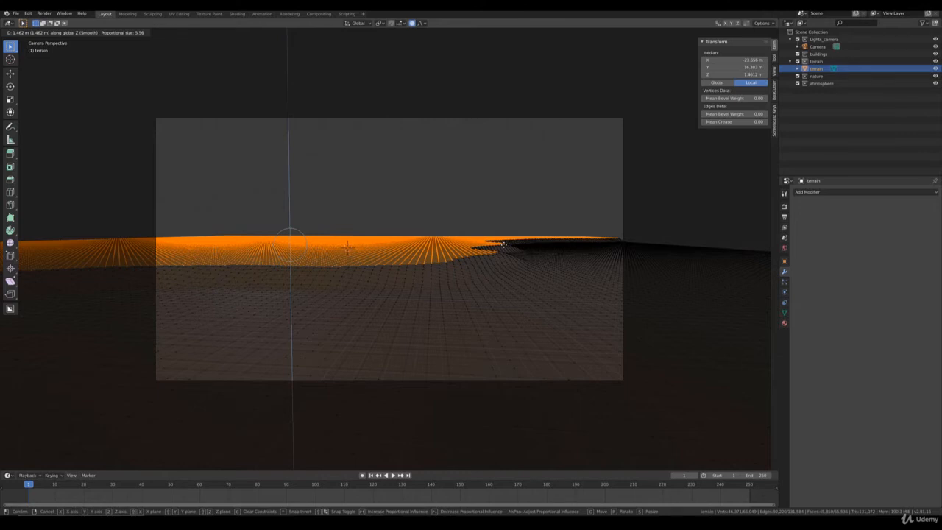
key("shift")
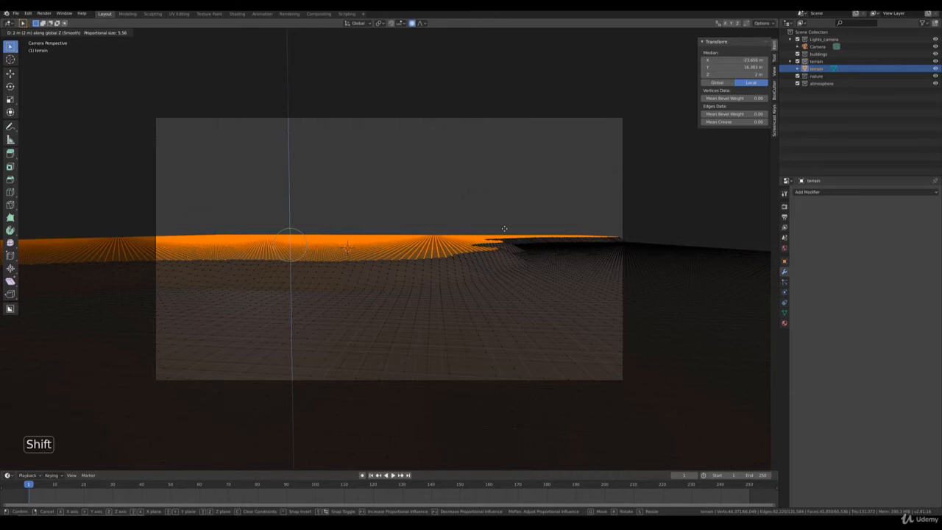
left_click(504, 229)
Return the terrain to Object Mode and apply smooth shading to it.
key("Tab")
middle_click_drag(538, 263, 483, 341)
scroll(542, 281, "down", 6)
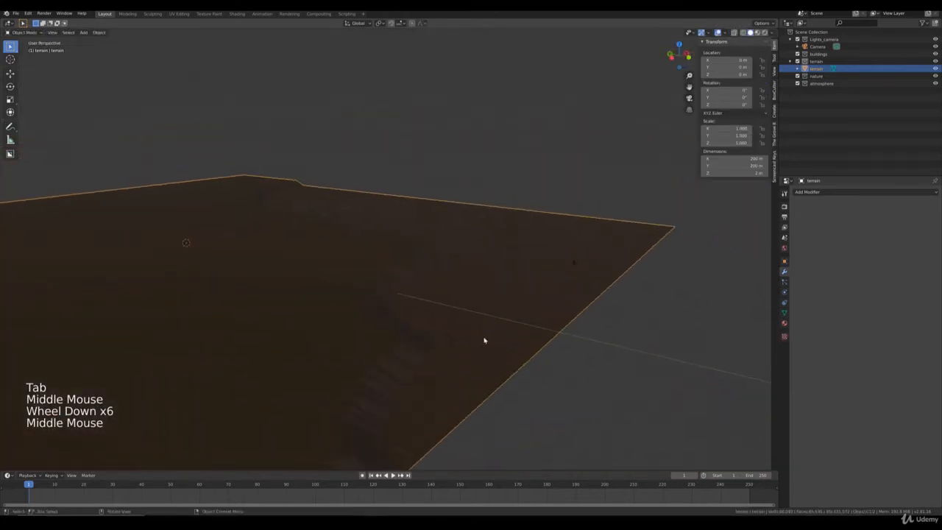
scroll(424, 356, "up", 6)
middle_click_drag(441, 368, 477, 335)
right_click(483, 257)
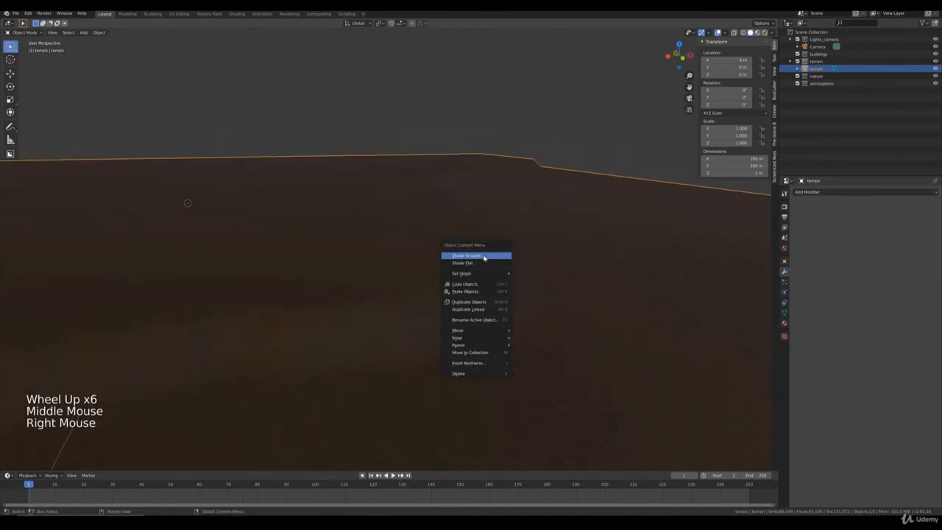
left_click(483, 256)
Add a mesh plane at the centre of the terrain from the top view.
scroll(500, 267, "down", 4)
middle_click_drag(507, 269, 486, 270)
key("KP_7")
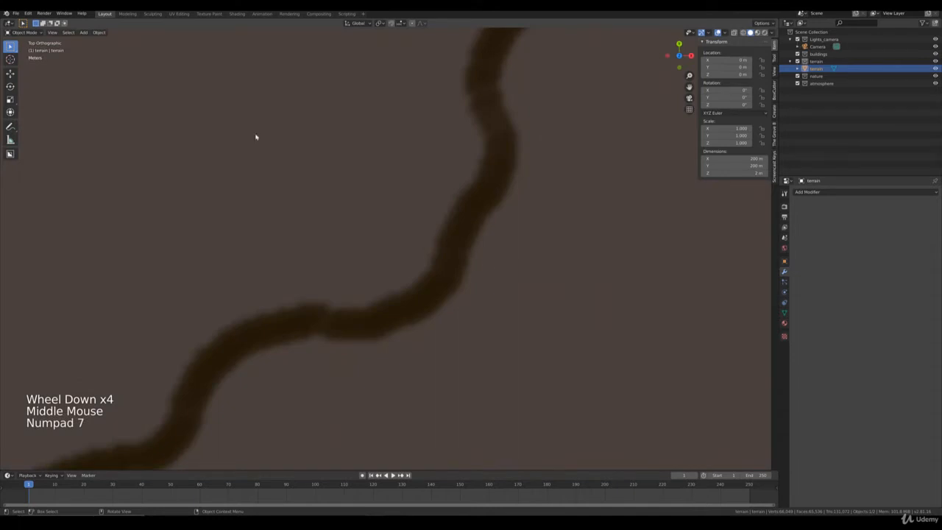
left_click(83, 33)
mouse_move(95, 40)
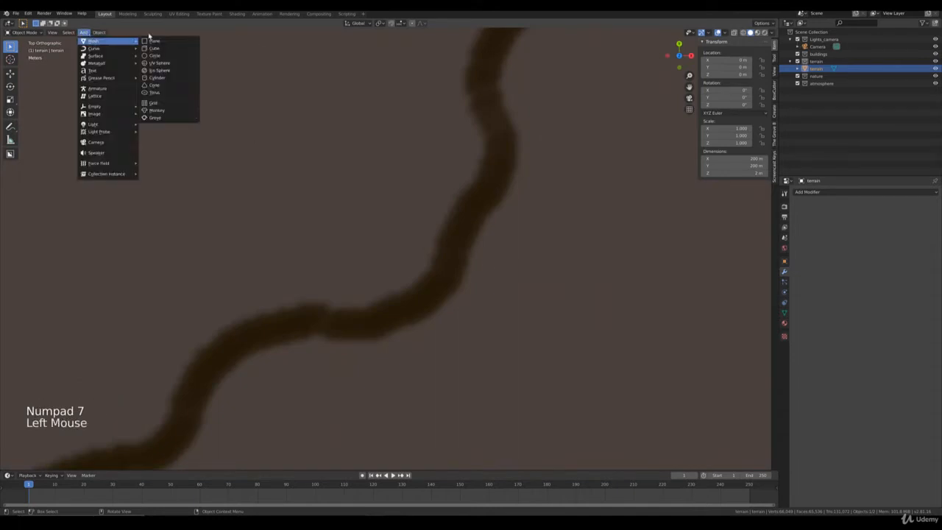
left_click(155, 40)
scroll(406, 203, "down", 10)
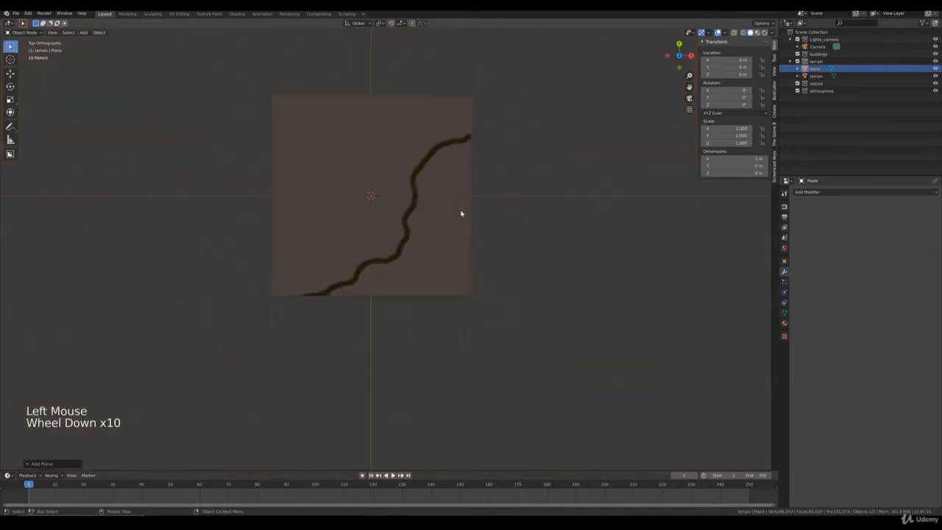
Create a new material for the plane and set its viewport display colour to blue.
left_click(784, 324)
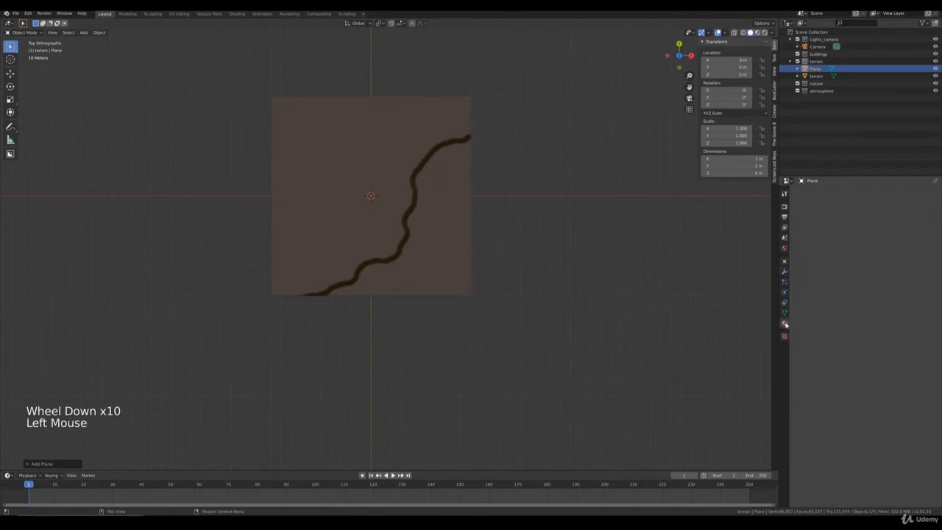
scroll(868, 235, "up", 8)
left_click(874, 223)
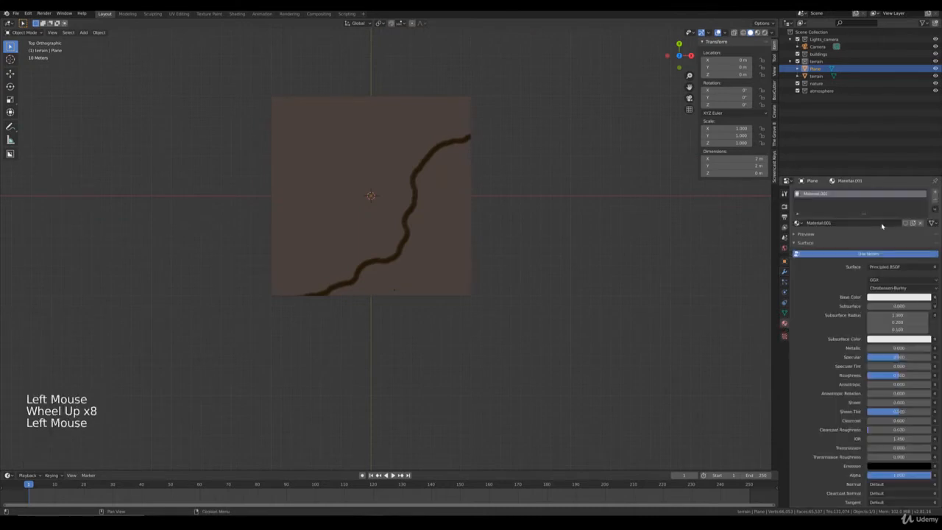
left_click(898, 296)
scroll(853, 441, "down", 14)
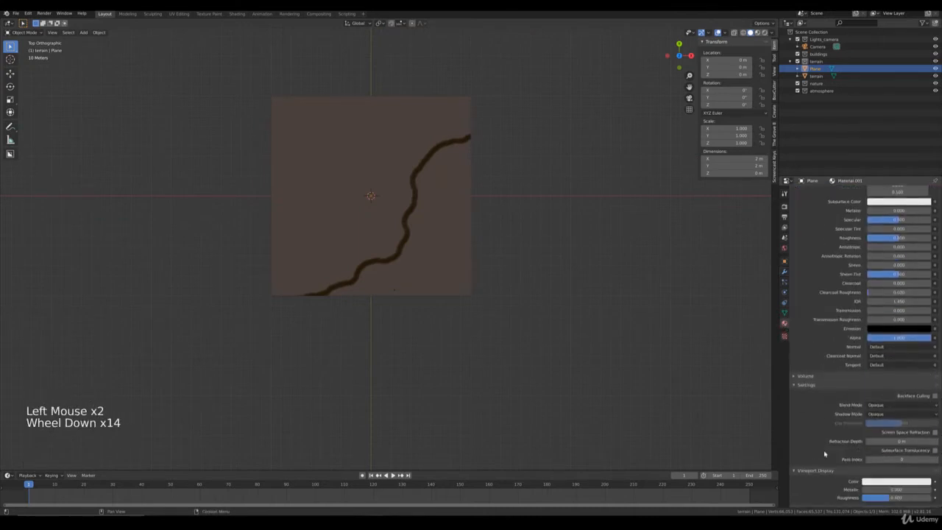
left_click(881, 483)
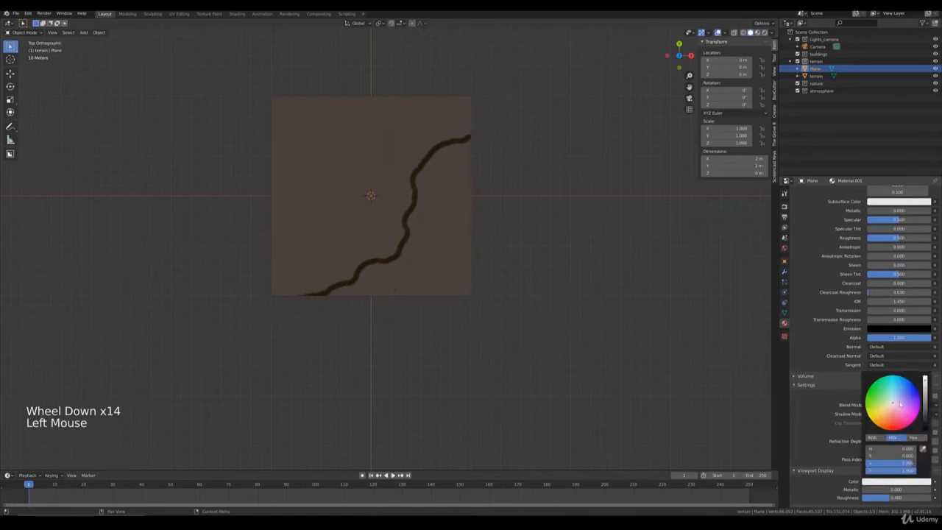
Move the plane up about 5.45 m along Z so it sits above the terrain.
scroll(496, 292, "up", 5)
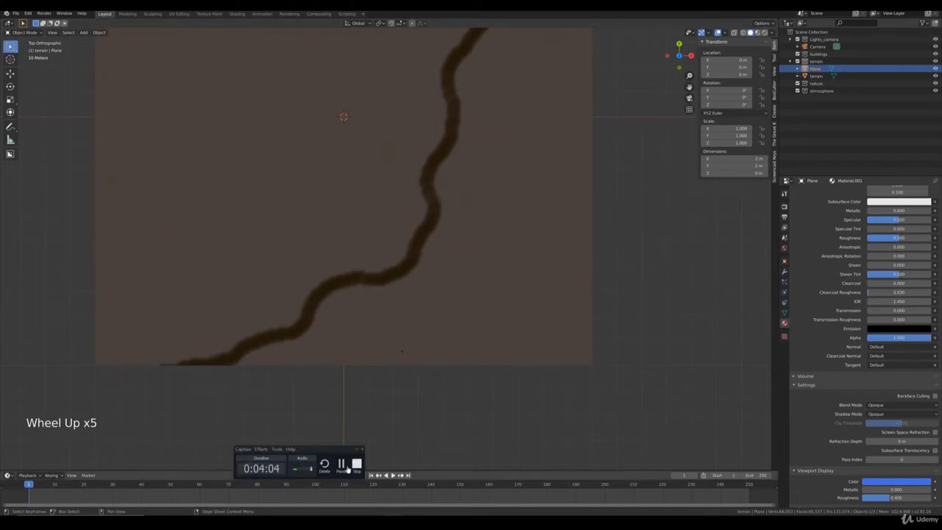
middle_click_drag(445, 392, 440, 345)
scroll(438, 258, "up", 1)
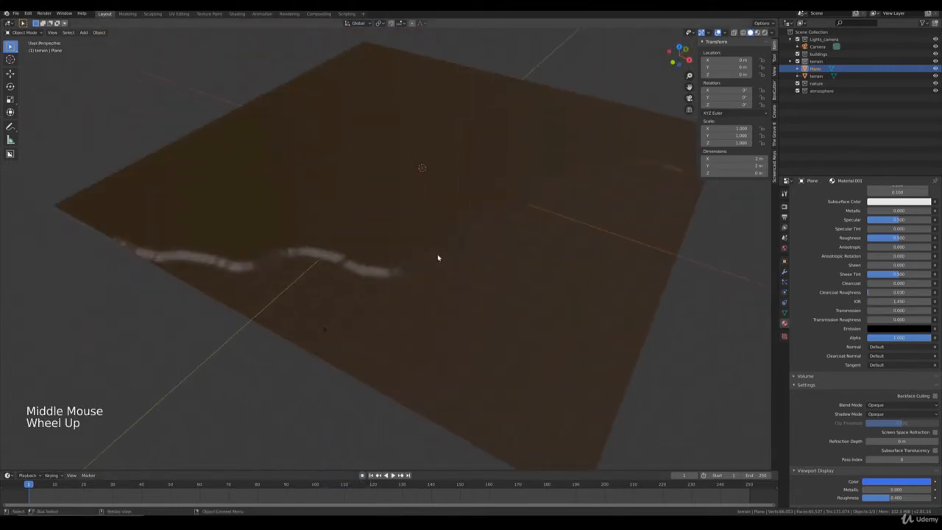
key("g")
key("z")
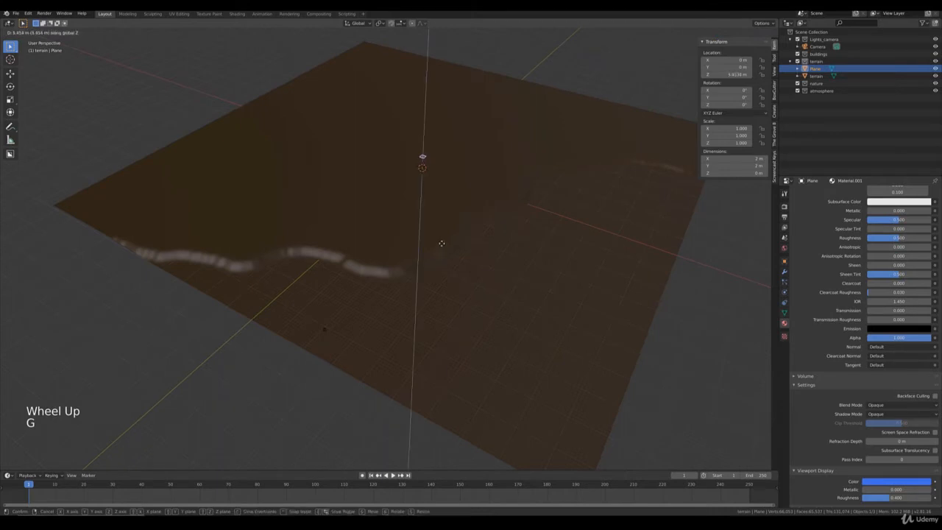
left_click(442, 243)
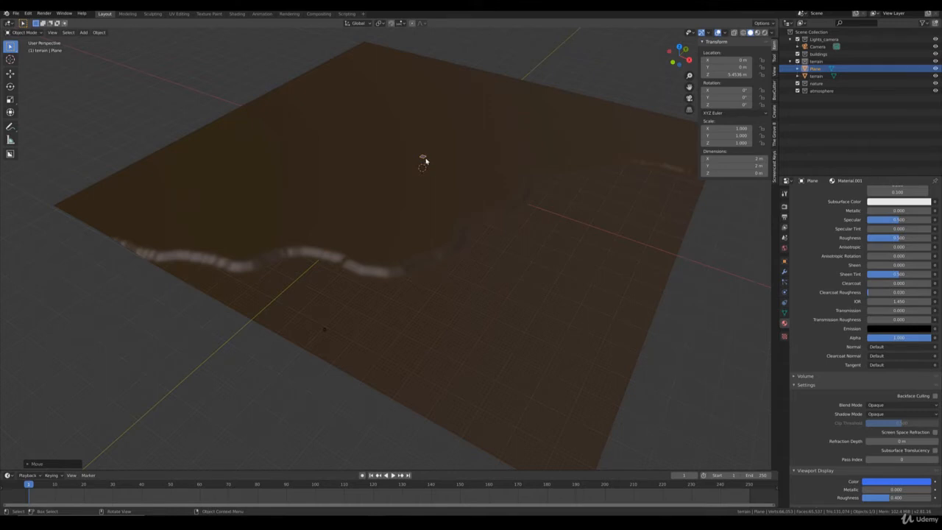
Scale the plane's geometry by 100 in Edit Mode and return to Object Mode.
key("Tab")
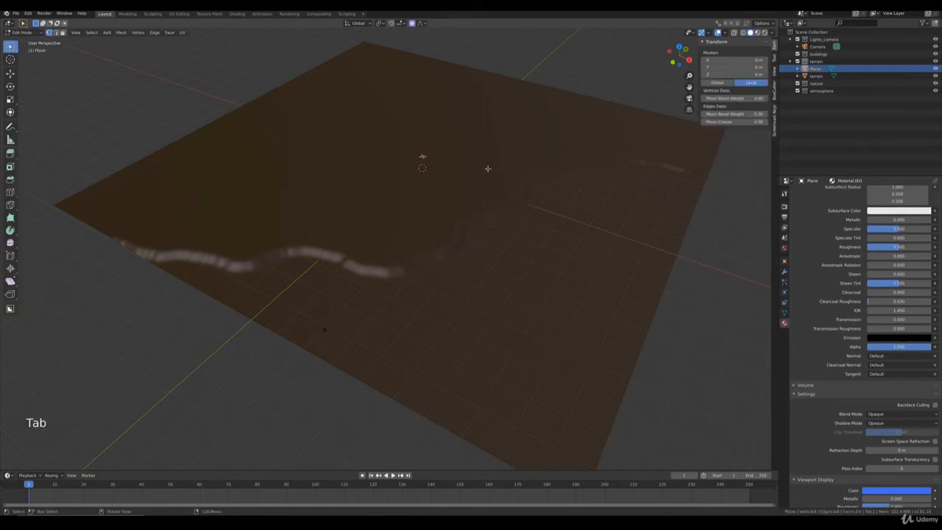
type("s100")
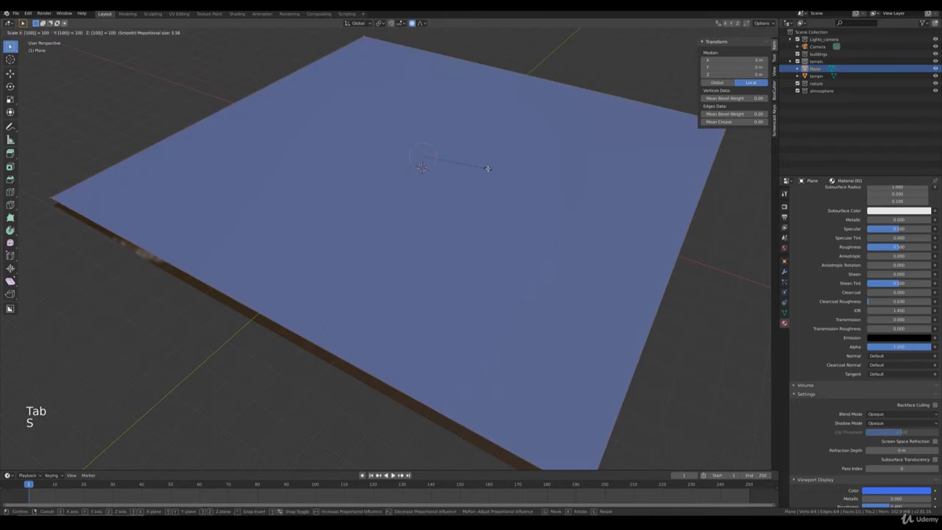
left_click(487, 169)
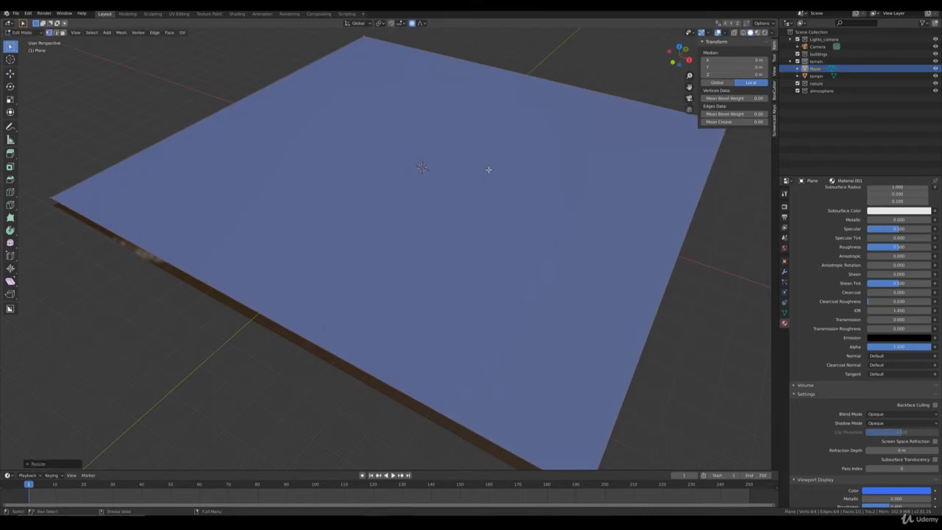
key("Tab")
Rename the blue plane to "water" in the scene hierarchy.
left_click(815, 68)
double_click(815, 67)
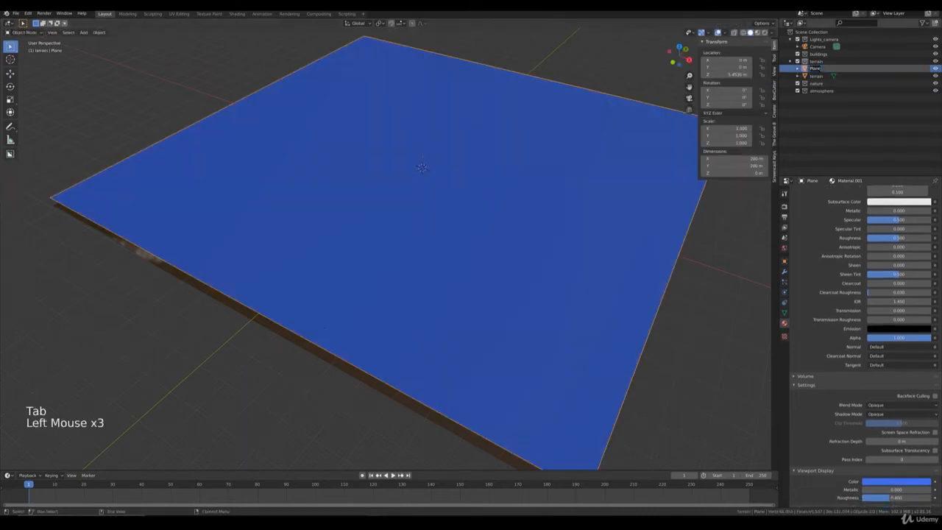
type("water")
key("Return")
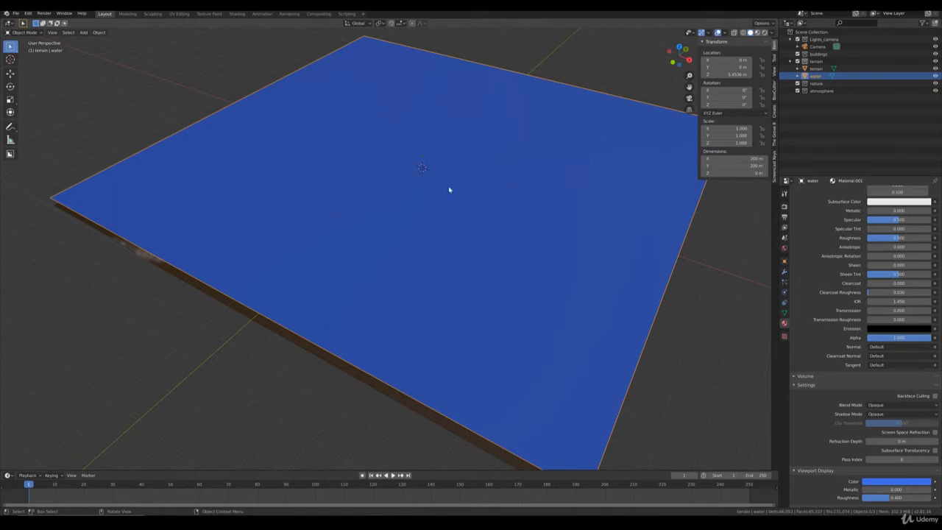
Lower the water plane along Z to a height of about 0.47 m, just below the raised bank.
key("g")
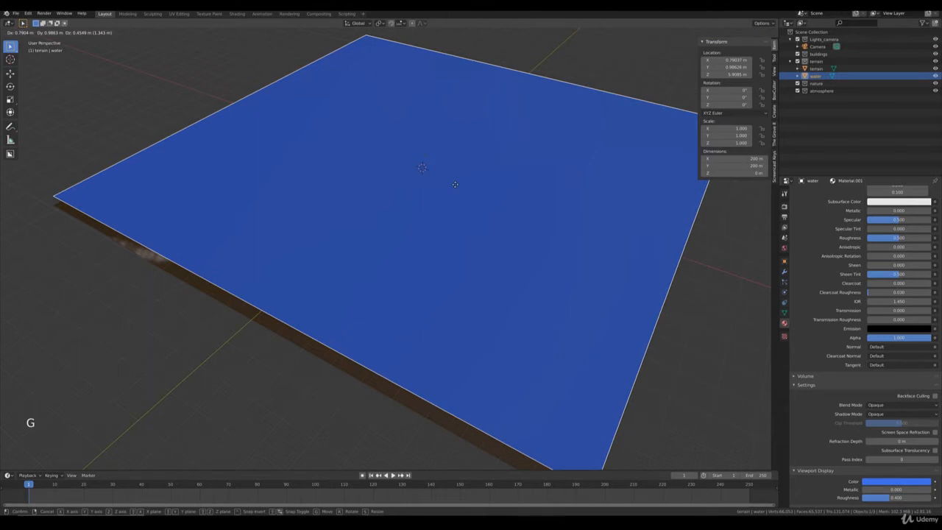
key("z")
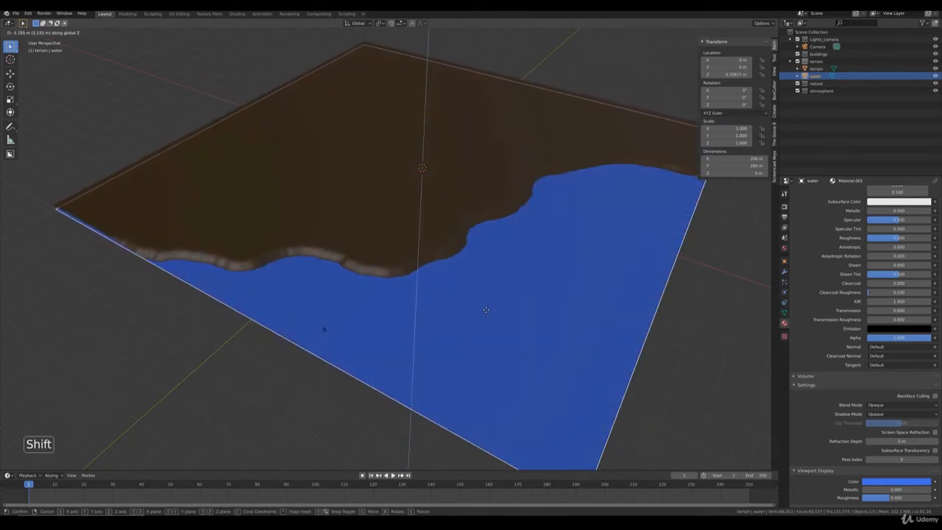
left_click(485, 310)
Raise the water plane along Z to a height of about 0.9 m, judging the shoreline through the camera view.
key("KP_0")
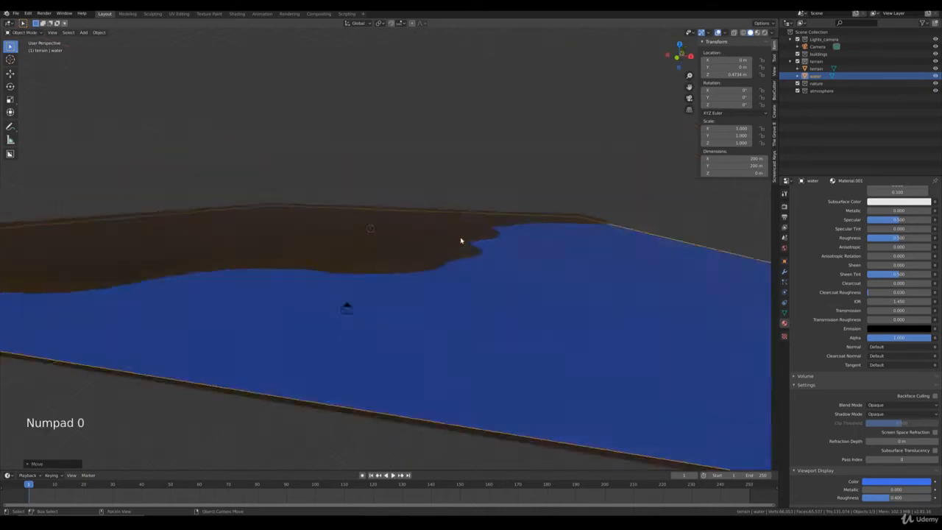
scroll(520, 297, "up", 2)
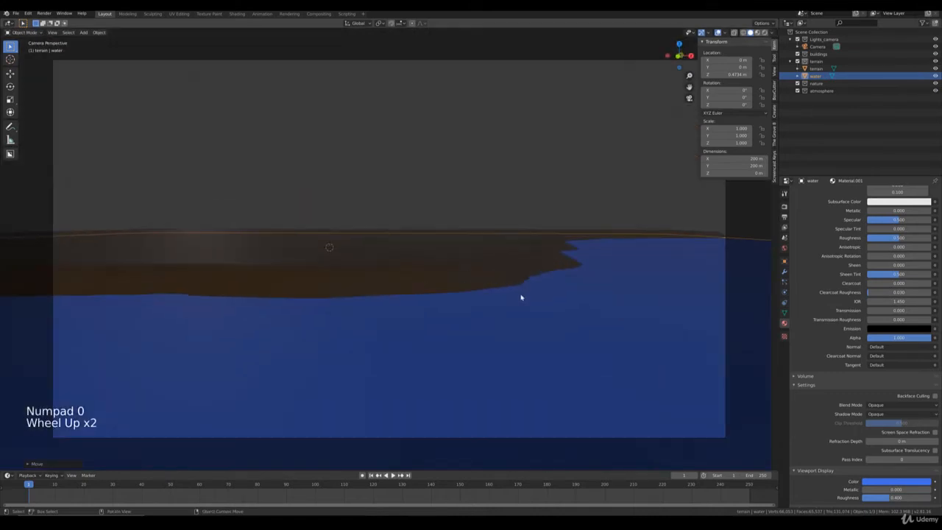
scroll(527, 296, "down", 1)
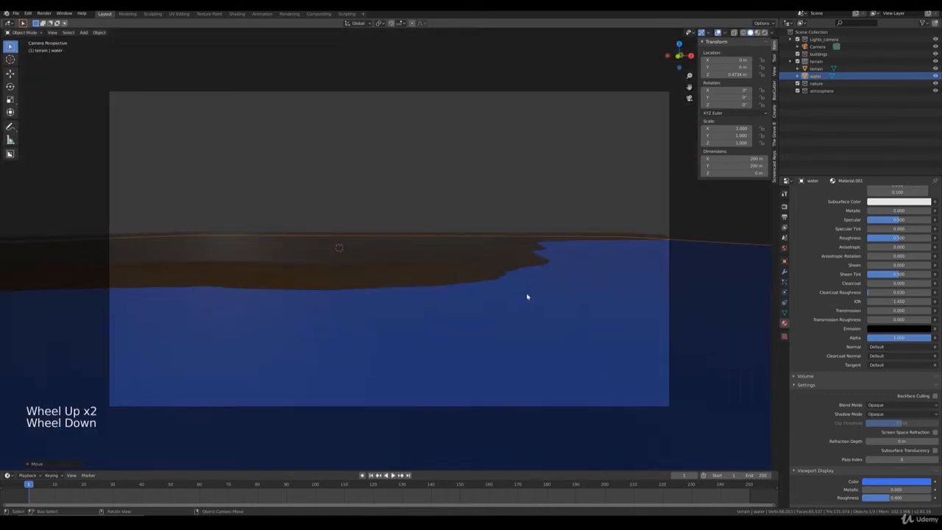
key("g")
key("z")
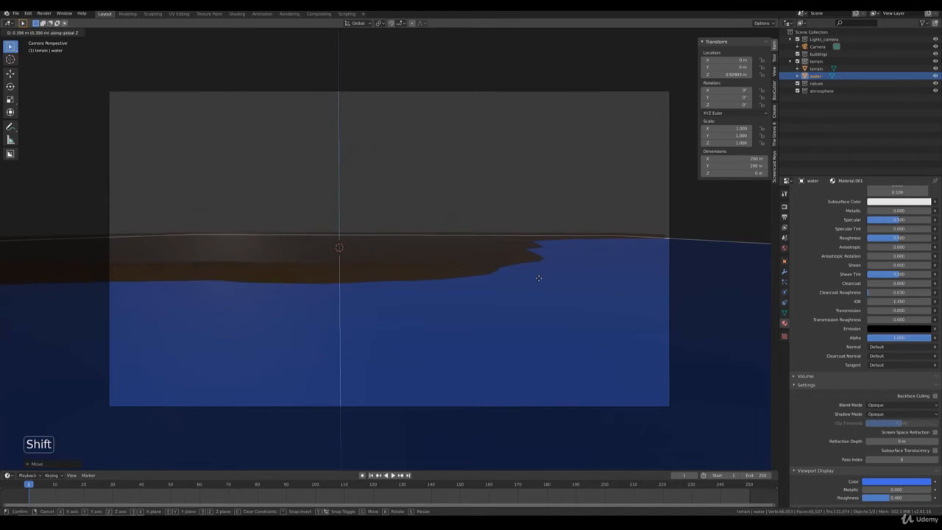
left_click(537, 275)
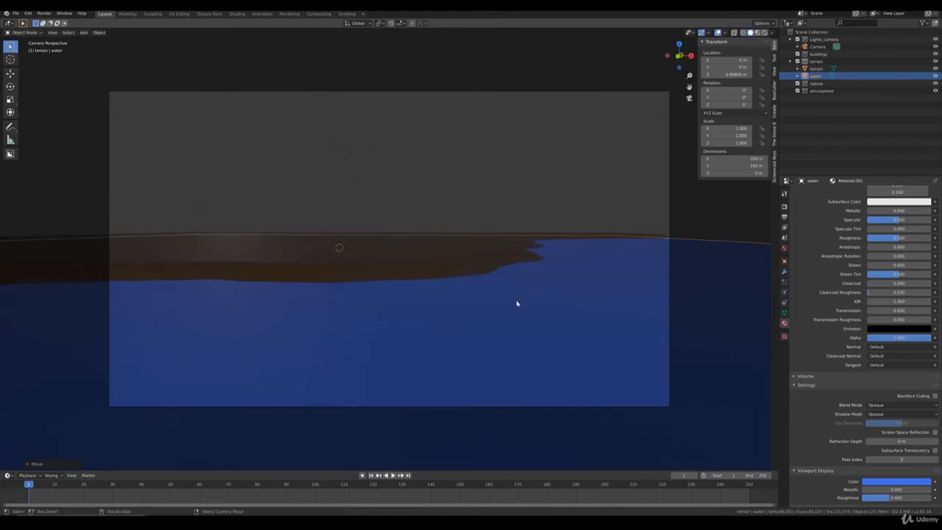
Move the camera closer to the shoreline with walk navigation, ending at a height of about 4.5 m.
left_click(668, 195)
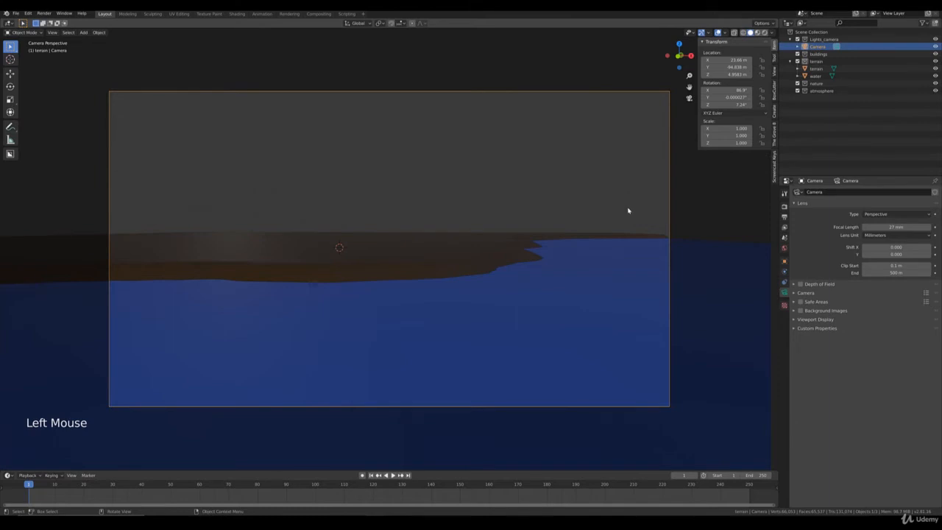
key("shift+grave")
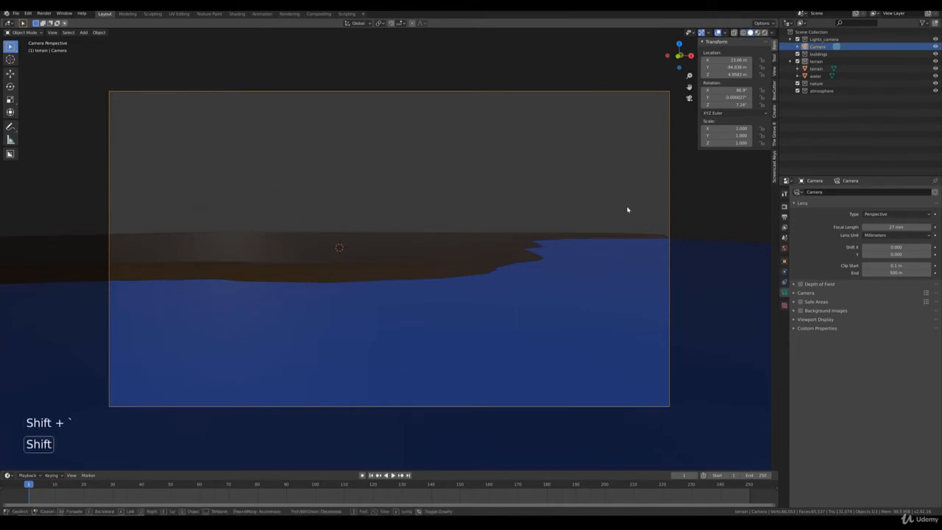
key("w")
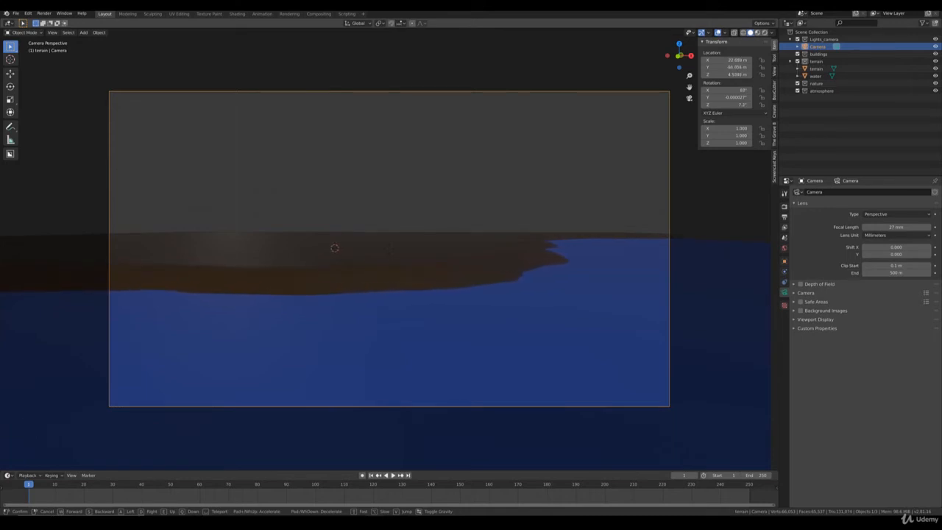
left_click(272, 244)
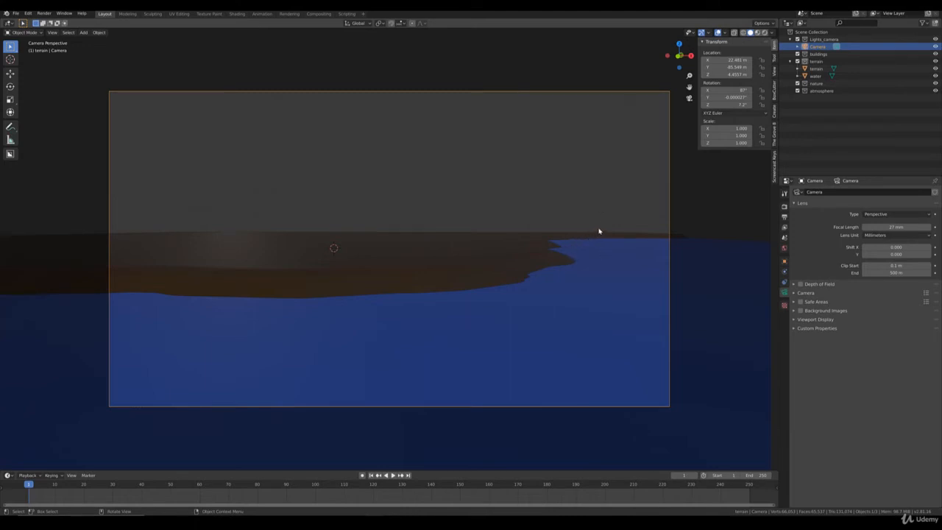
Put the terrain mesh in Edit Mode and select a vertex on the bank near the camera.
key("KP_7")
scroll(412, 298, "down", 4)
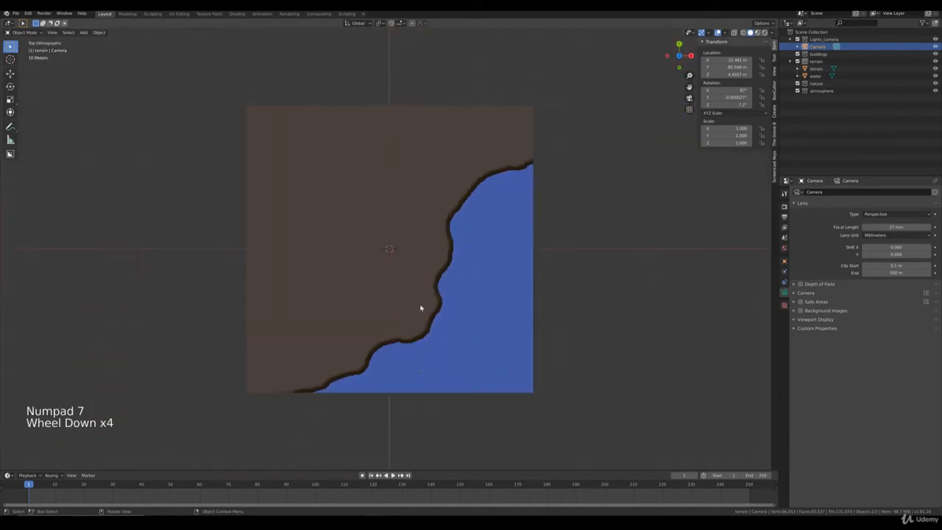
middle_click_drag(420, 309, 456, 213, "shift")
scroll(515, 250, "up", 6)
mouse_move(530, 255)
middle_mouse_down("shift")
mouse_move(419, 307)
mouse_move(492, 284)
mouse_move(485, 267)
mouse_move(486, 280)
mouse_move(536, 290)
mouse_move(525, 267)
middle_mouse_up("shift")
scroll(479, 280, "up", 3)
left_click(494, 274)
key("Tab")
left_click(570, 306)
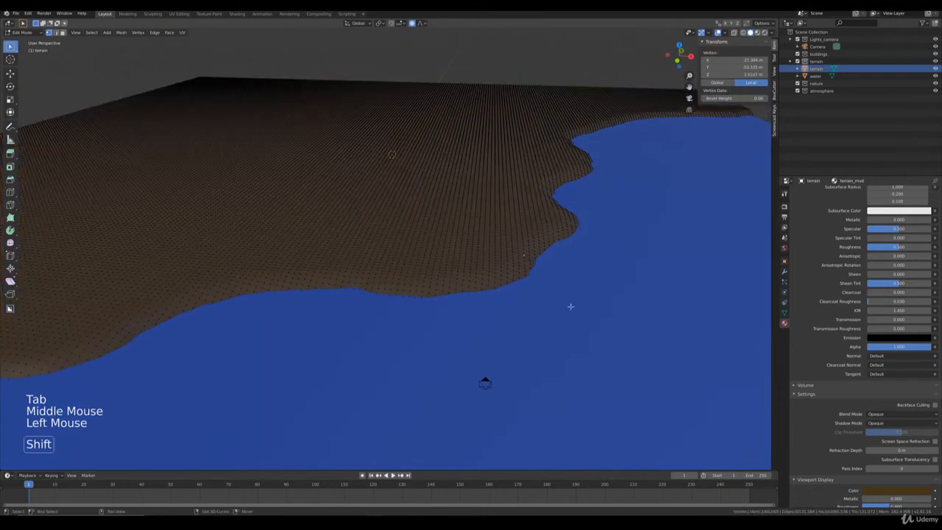
middle_click_drag(570, 306, 500, 292, "shift")
mouse_move(489, 237)
middle_mouse_down()
mouse_move(463, 261)
mouse_move(482, 252)
middle_mouse_up()
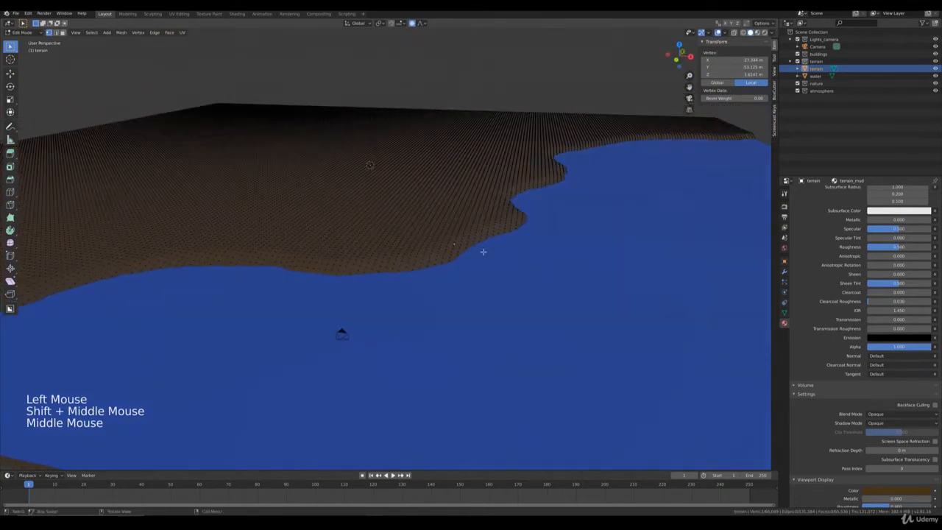
key("g")
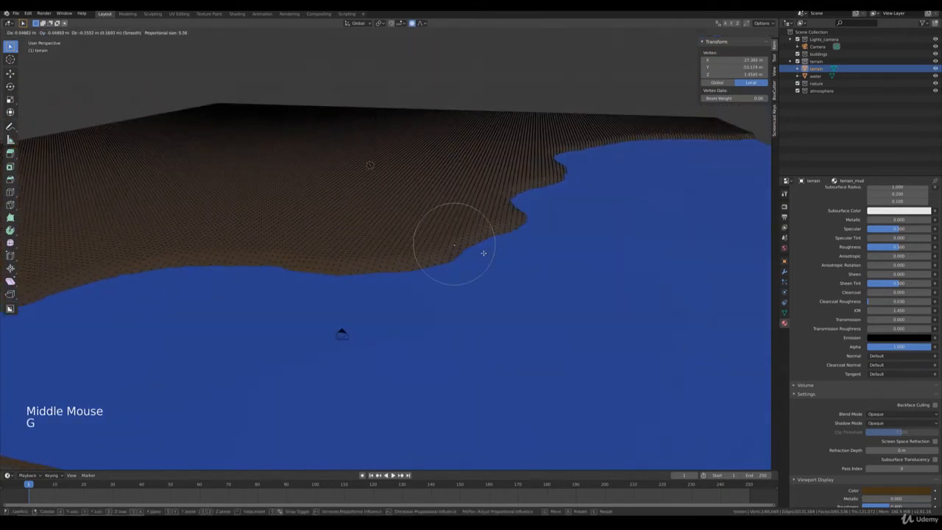
right_click(483, 253)
Lower a vertex at the inlet closest to the camera to about 0.98 m with proportional editing, so the water cuts into the bank.
middle_click_drag(468, 200, 515, 227)
scroll(487, 206, "up", 2)
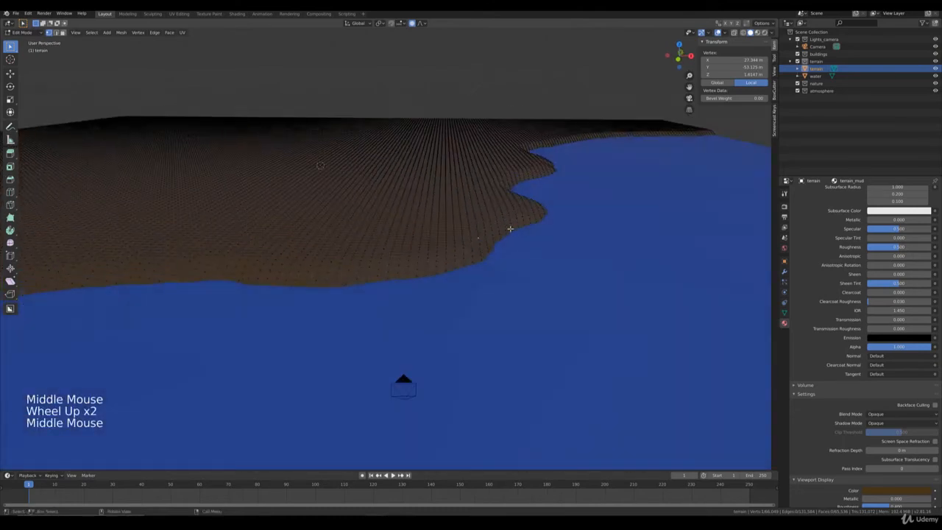
double_click(504, 221)
key("g")
key("shift")
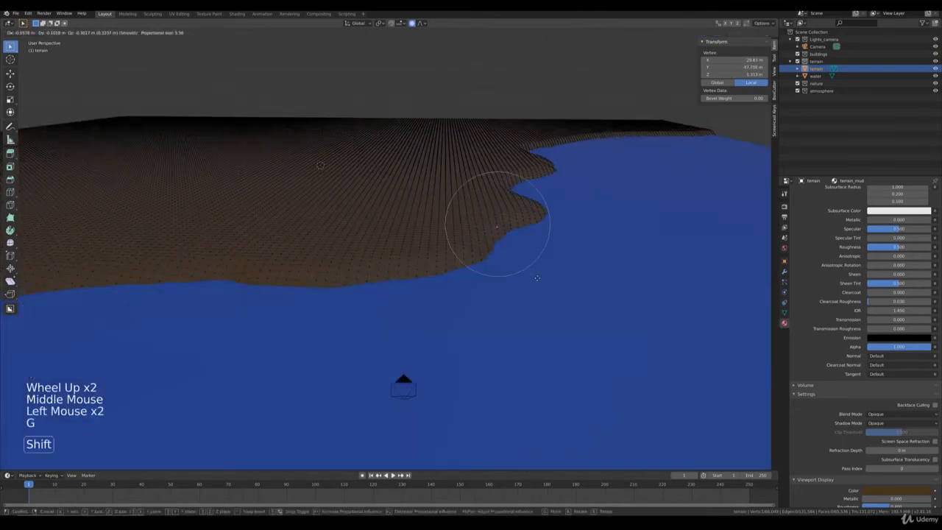
left_click(538, 268)
Lower a vertex in the recess between the two headlands with proportional editing to roughen the shoreline there.
middle_click_drag(528, 193, 410, 287, "shift")
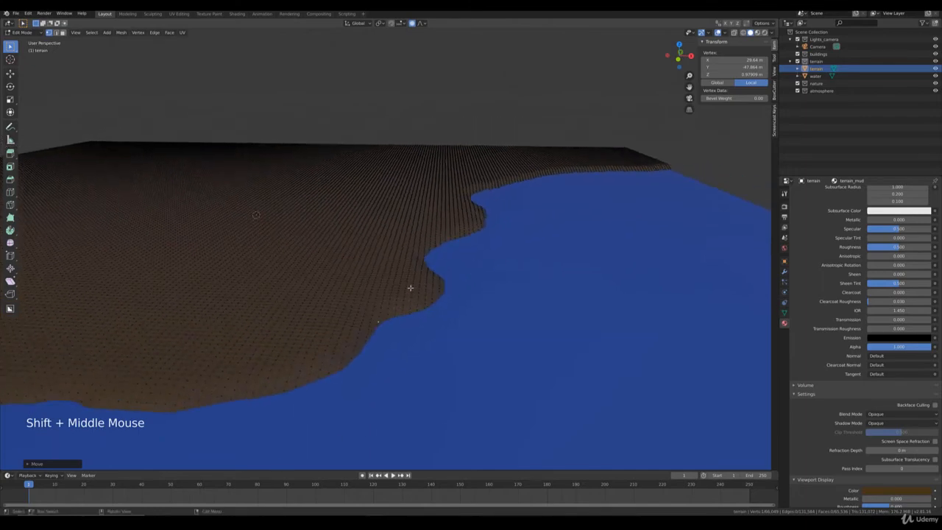
scroll(410, 287, "up", 2)
left_click(434, 260)
key("g")
key("shift")
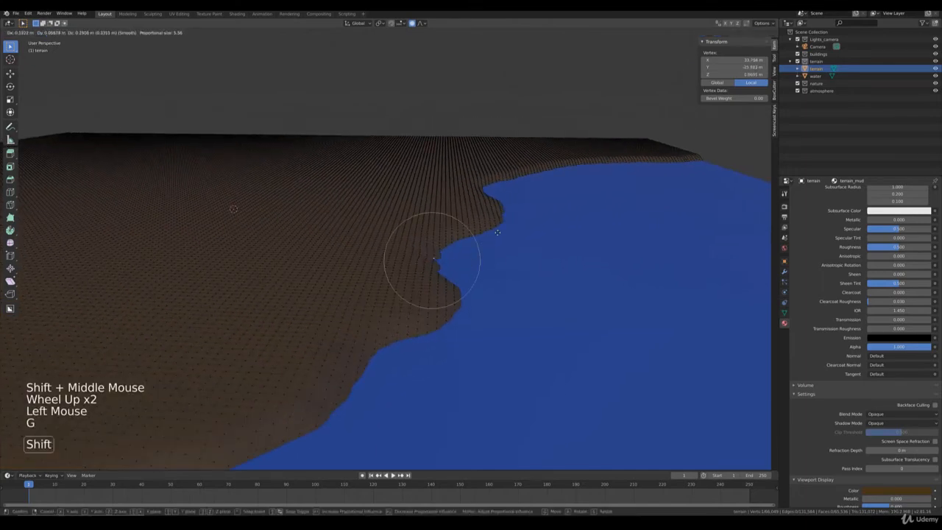
Lower a vertex on the tip of the second headland to about 0.9 m, using a slightly larger proportional radius of 6.12.
left_click(498, 217)
key("g")
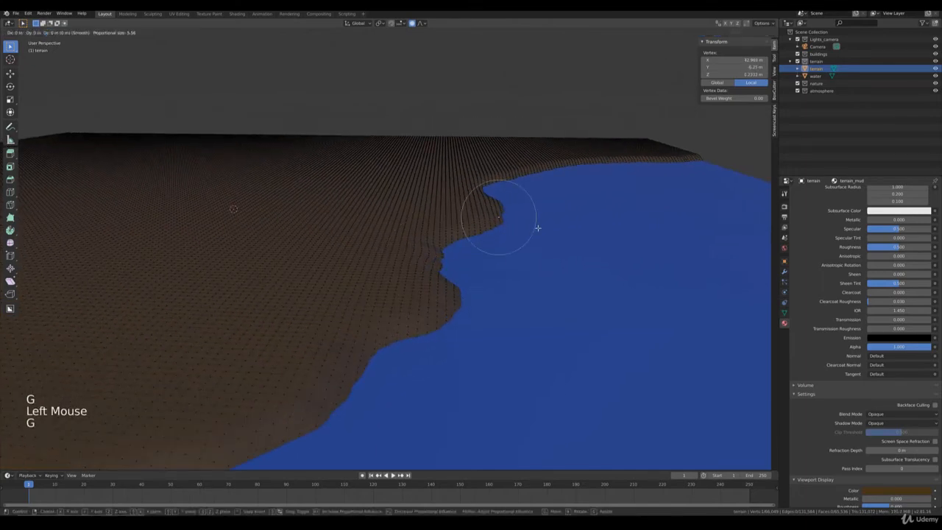
scroll(538, 228, "down", 1)
left_click(538, 228)
key("g")
key("shift")
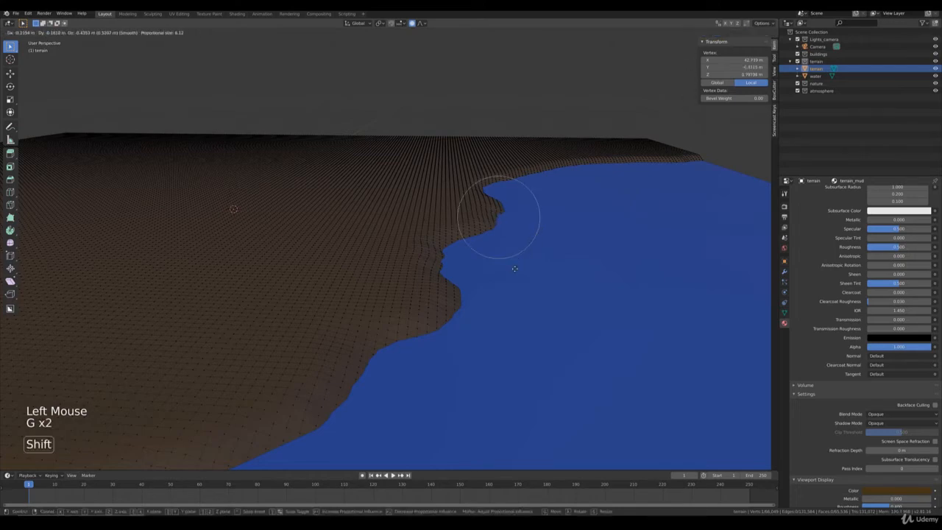
left_click(508, 274)
Lower a vertex in the cove behind the second headland to about 0.77 m with proportional editing.
middle_click_drag(551, 199, 448, 295, "shift")
scroll(452, 229, "up", 3)
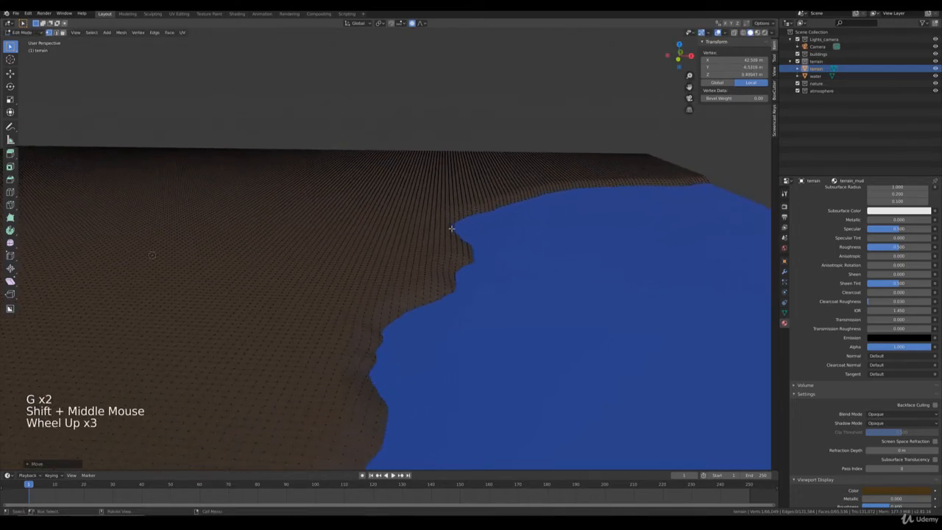
left_click(452, 229)
key("g")
key("shift")
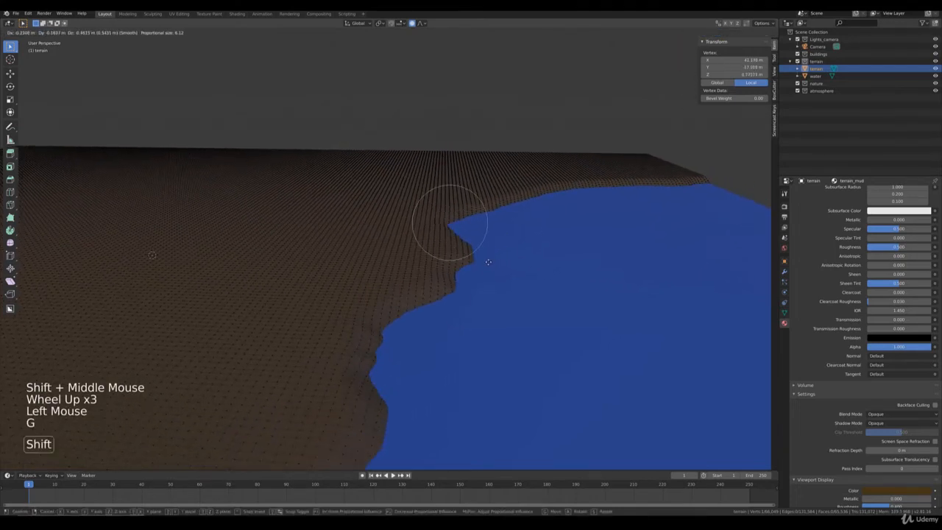
left_click(488, 262)
Lower two vertices along the front edge of the bank with proportional editing, judging the waterline through the camera view.
scroll(488, 262, "down", 6)
middle_click_drag(488, 262, 487, 259, "shift")
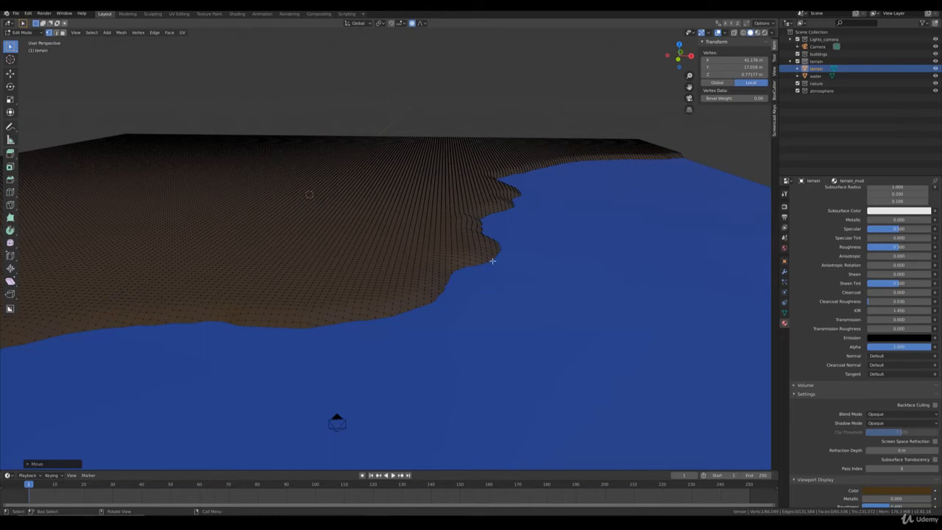
middle_click_drag(492, 261, 279, 300)
key("KP_0")
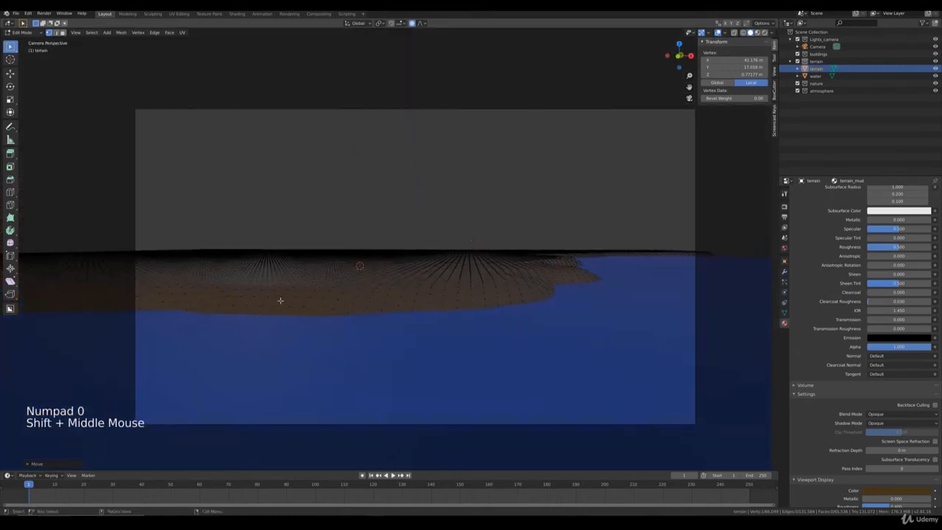
left_click(268, 298)
key("g")
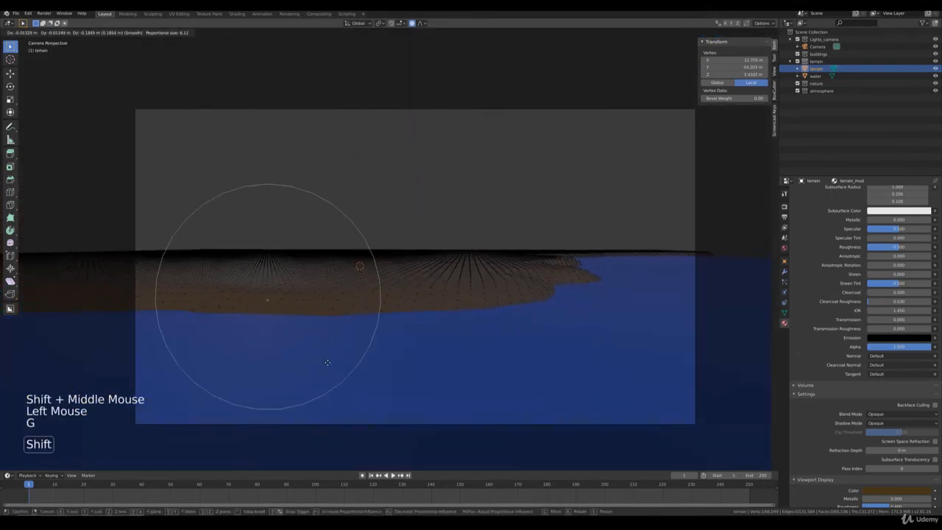
left_click(325, 444)
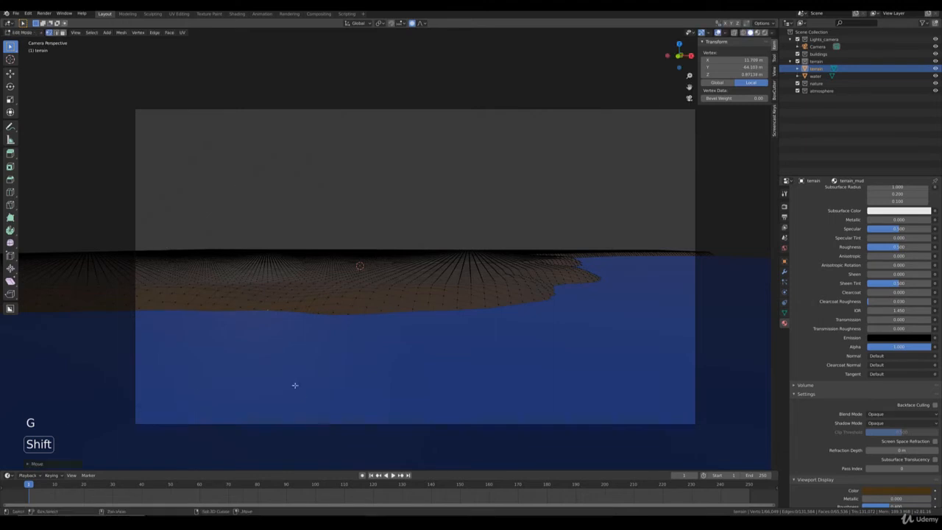
left_click(211, 301)
key("g")
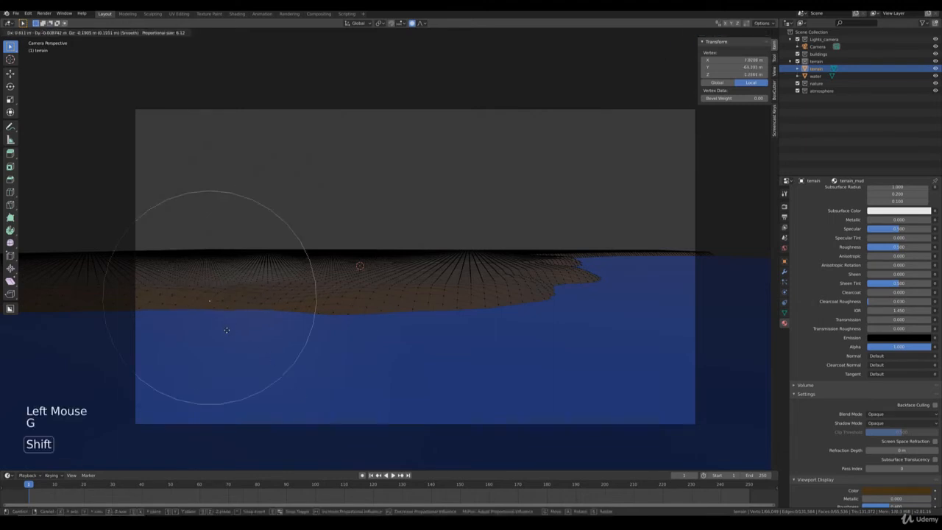
left_click(235, 338, "shift")
Nudge a vertex on the headland nearest the camera with proportional editing to adjust its slope.
middle_click_drag(236, 338, 500, 328)
left_click(505, 300)
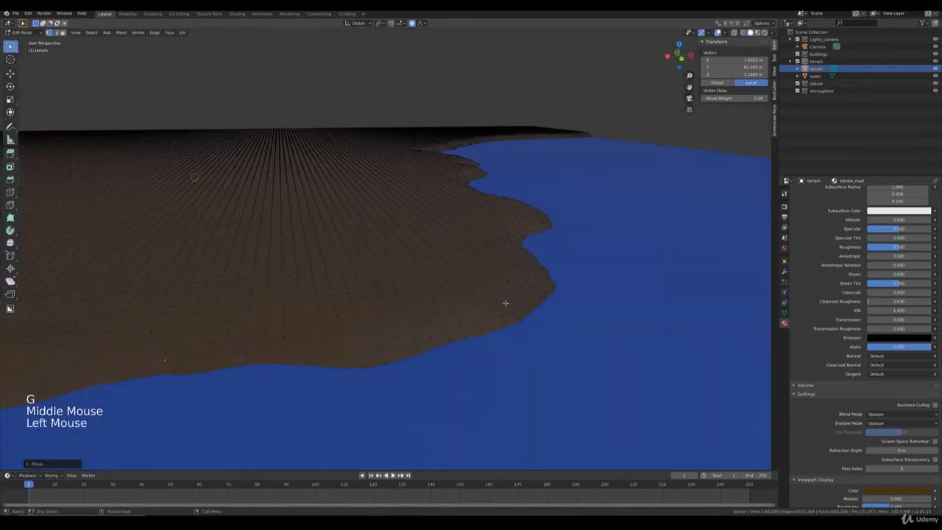
left_click(490, 291)
key("g")
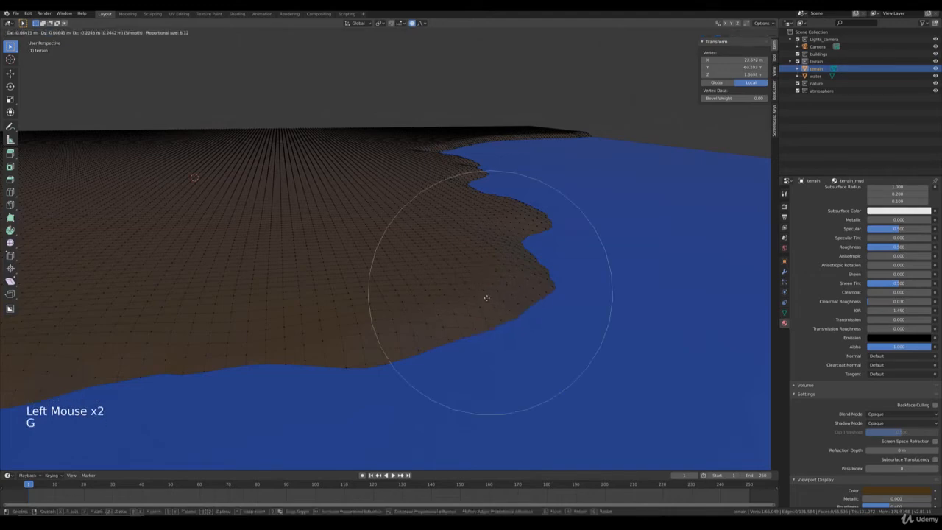
left_click(487, 298)
Lower two neighbouring vertices on the distant stretch of the bank with proportional editing to break up its smooth curve.
middle_click_drag(539, 233, 382, 276, "shift")
scroll(439, 299, "down", 4)
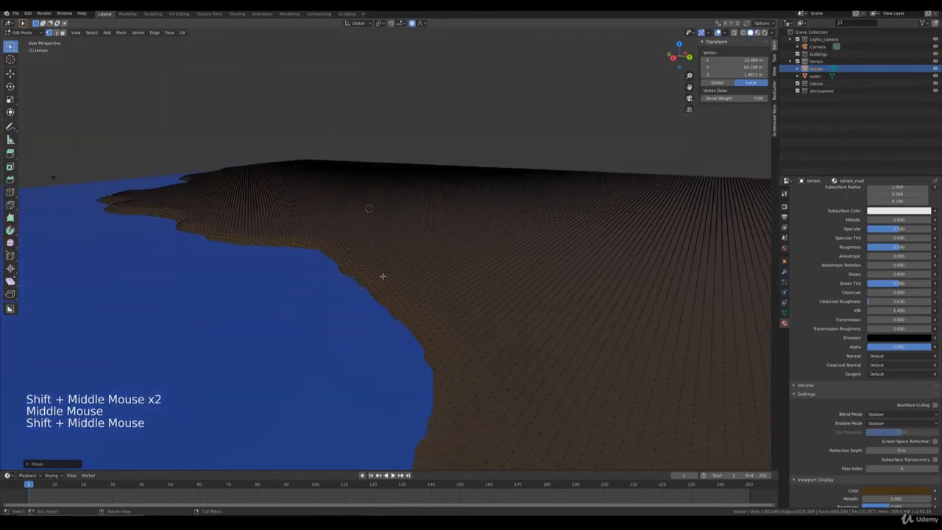
left_click(381, 284)
scroll(385, 284, "up", 3)
key("g")
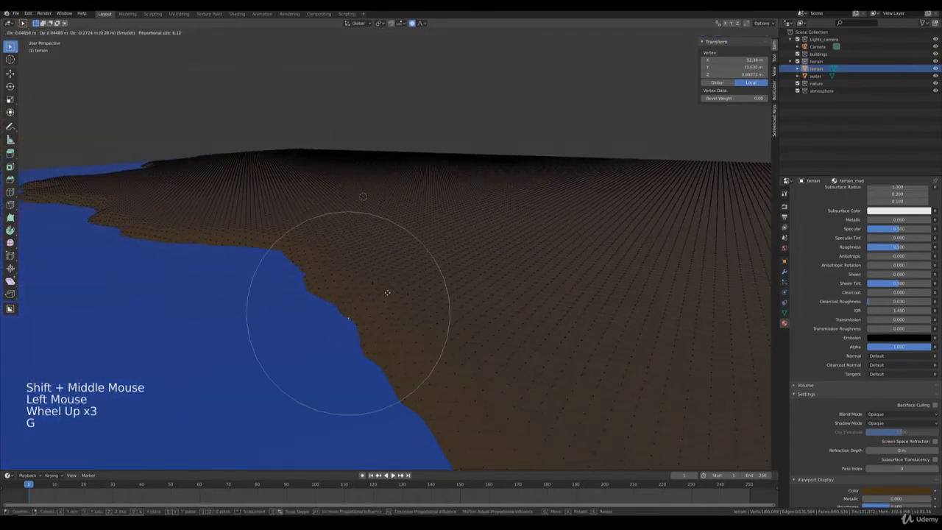
left_click(386, 297)
left_click(313, 278)
key("g")
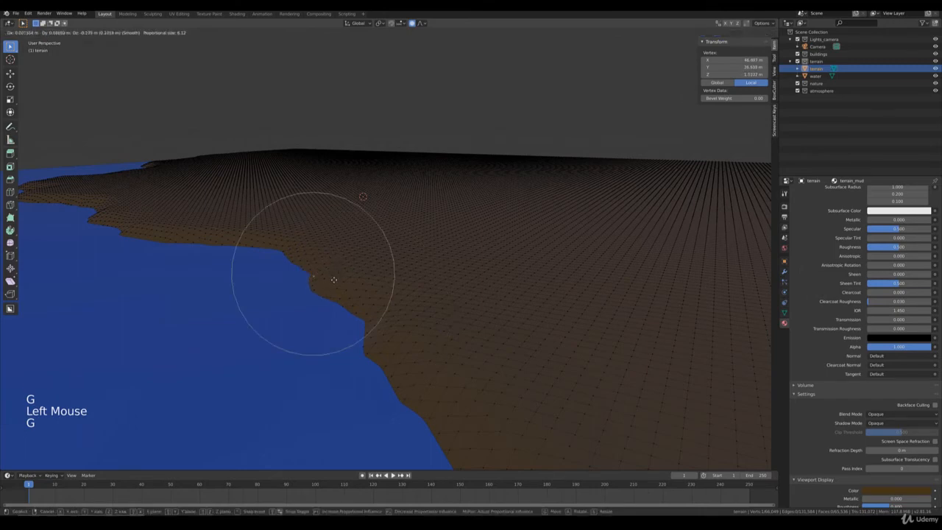
left_click(334, 282)
Reshape the far end of the shoreline by moving a vertex at its deepest bend and another near the terrain's edge with proportional editing.
scroll(420, 312, "down", 4)
middle_click_drag(420, 311, 399, 309, "shift")
left_click(446, 301)
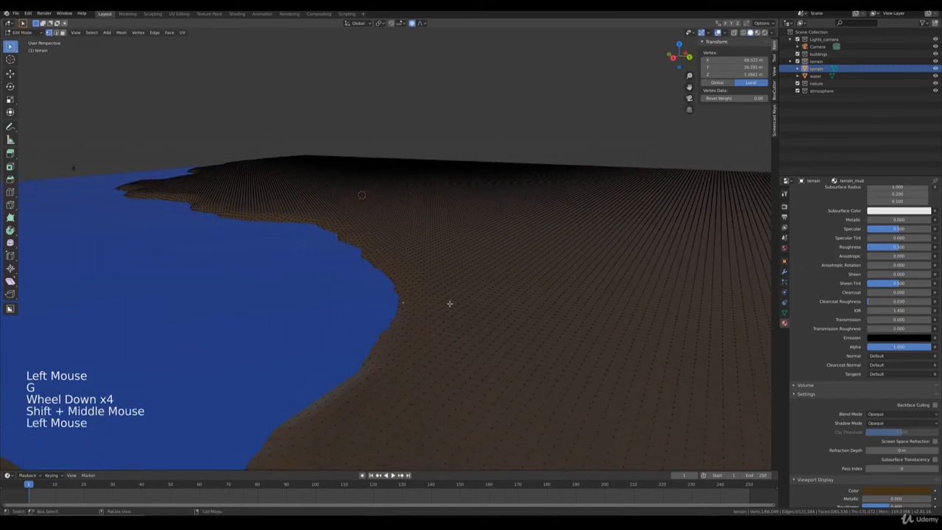
key("g")
left_click(441, 316)
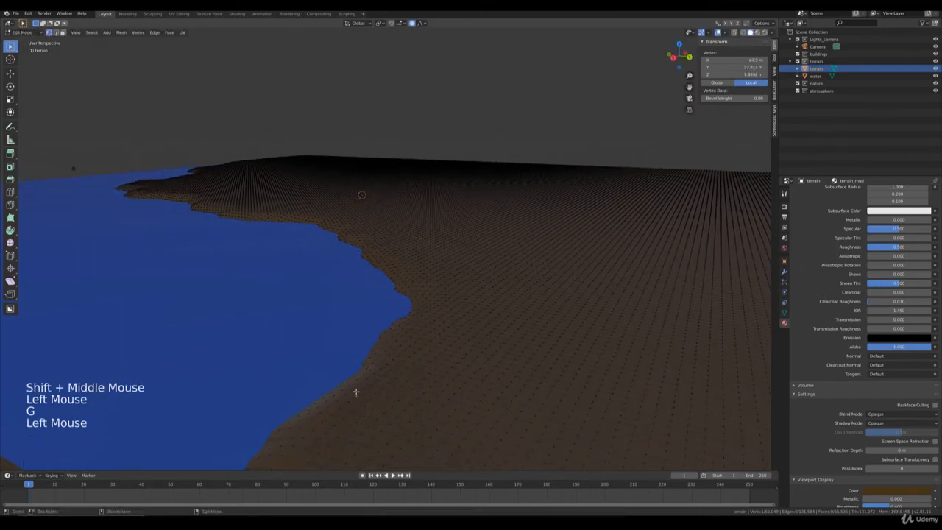
left_click(354, 390)
key("g")
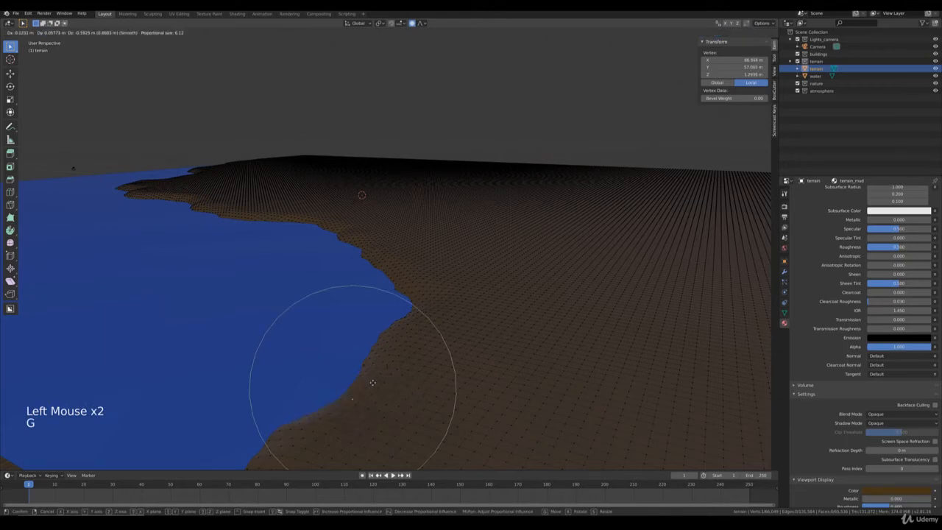
left_click(372, 382)
Return to Object Mode and examine the reshaped shoreline in perspective and from the top.
scroll(372, 381, "down", 6)
middle_click_drag(343, 346, 409, 357)
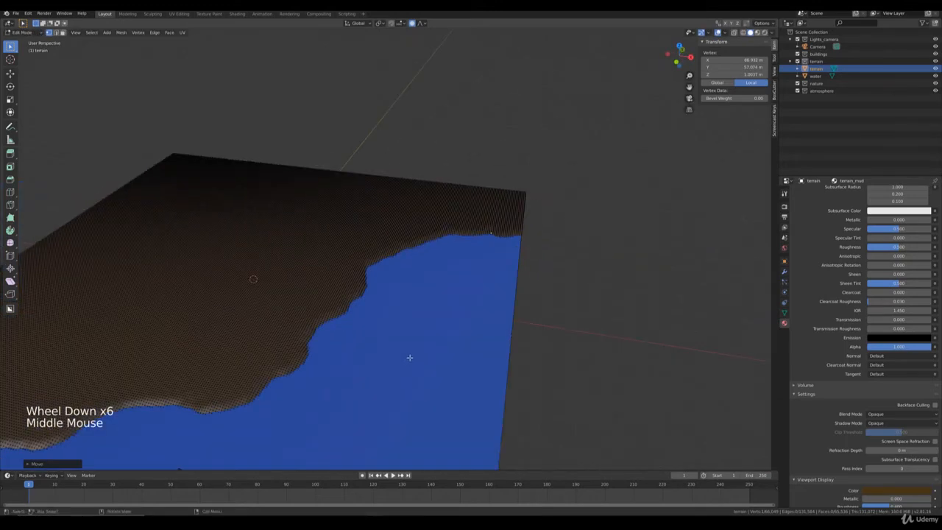
key("Tab")
middle_click_drag(350, 376, 393, 364)
scroll(410, 370, "up", 4)
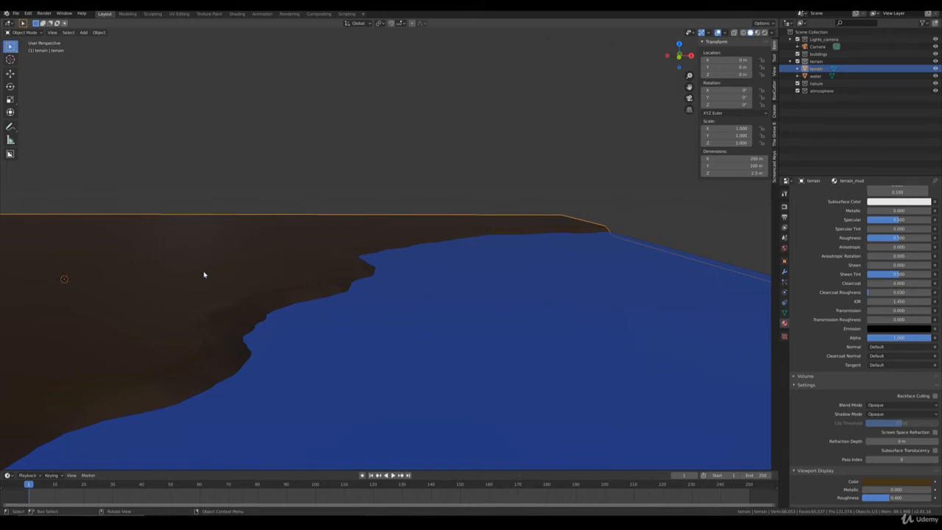
scroll(303, 269, "down", 4)
middle_click_drag(343, 273, 441, 261, "shift")
key("KP_7")
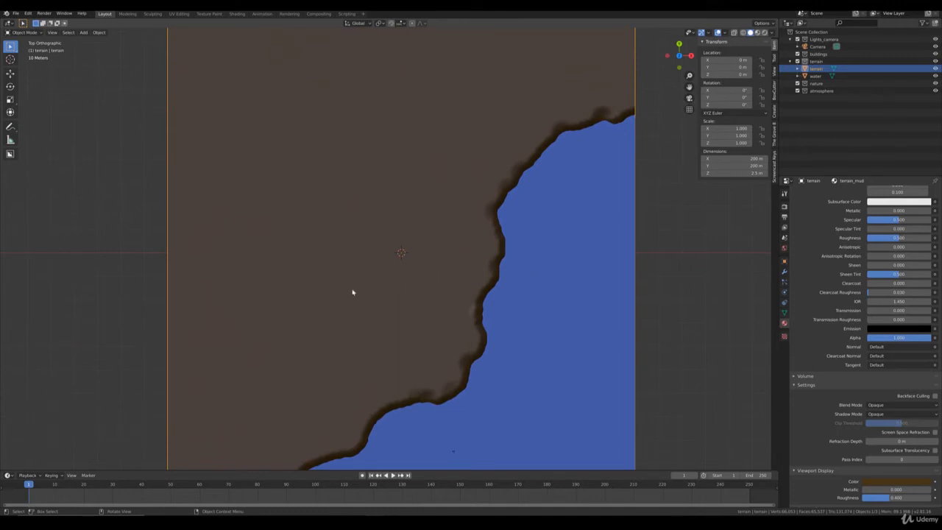
In Edit Mode, select a long narrow strip of vertices across the terrain's middle and lower it about 1.5 m with proportional editing, forming a channel.
key("Tab")
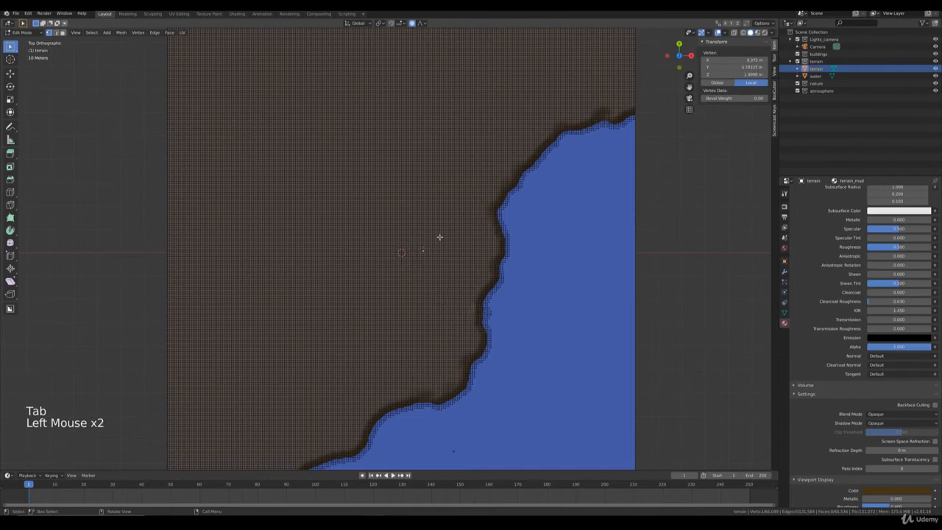
key("b")
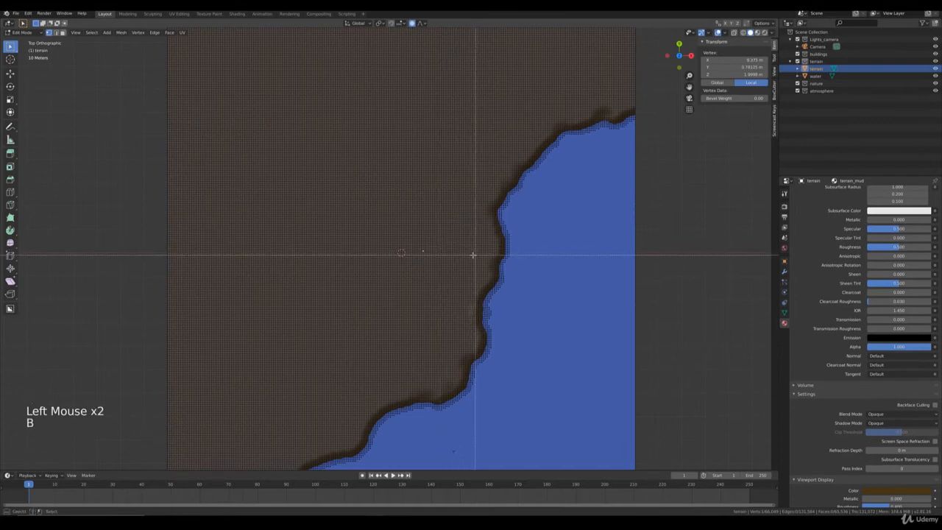
left_click_drag(429, 252, 420, 224)
left_click(191, 239)
key("b")
left_click(213, 237)
key("b")
left_click_drag(144, 255, 436, 255)
middle_click_drag(435, 255, 469, 260)
scroll(461, 271, "up", 4)
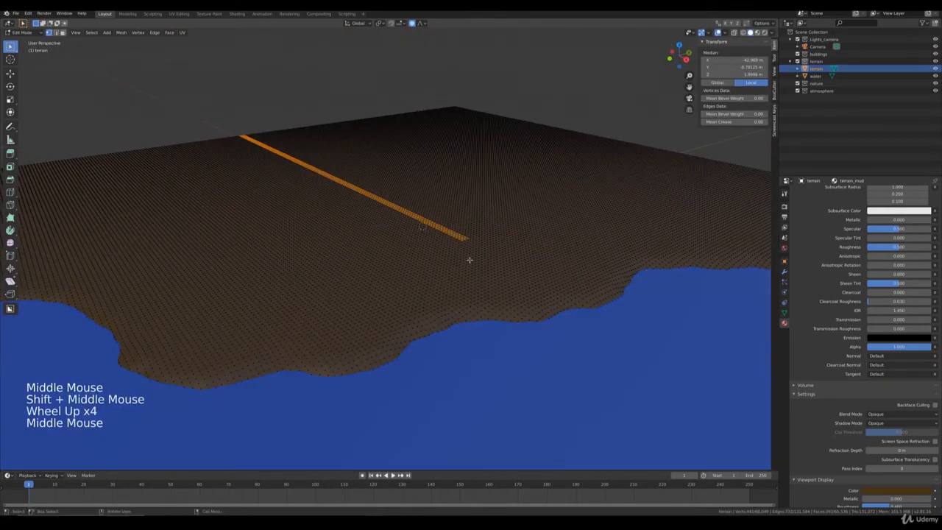
key("g")
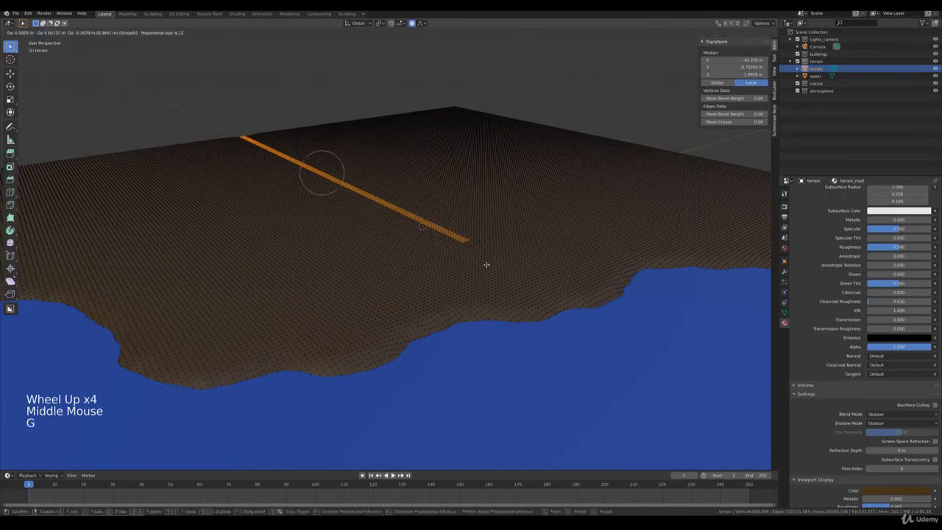
key("Escape")
key("g")
key("z")
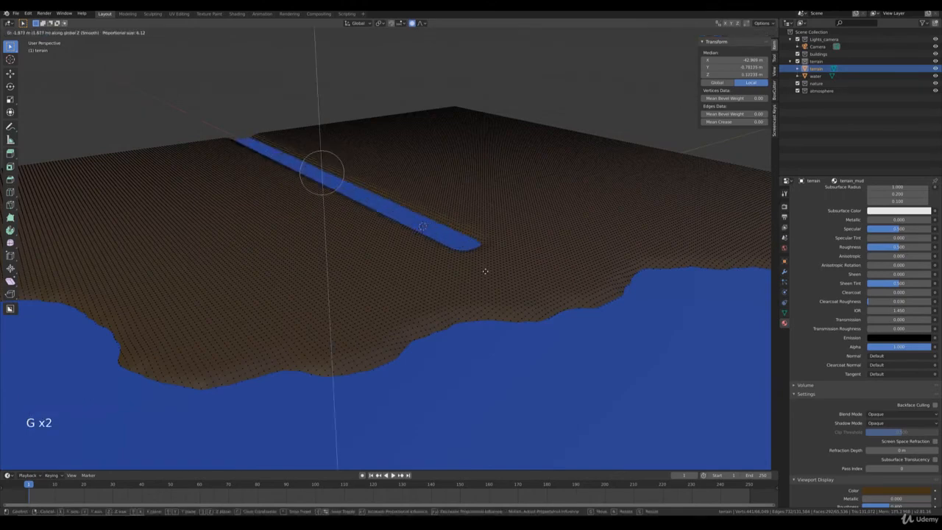
scroll(485, 262, "down", 3)
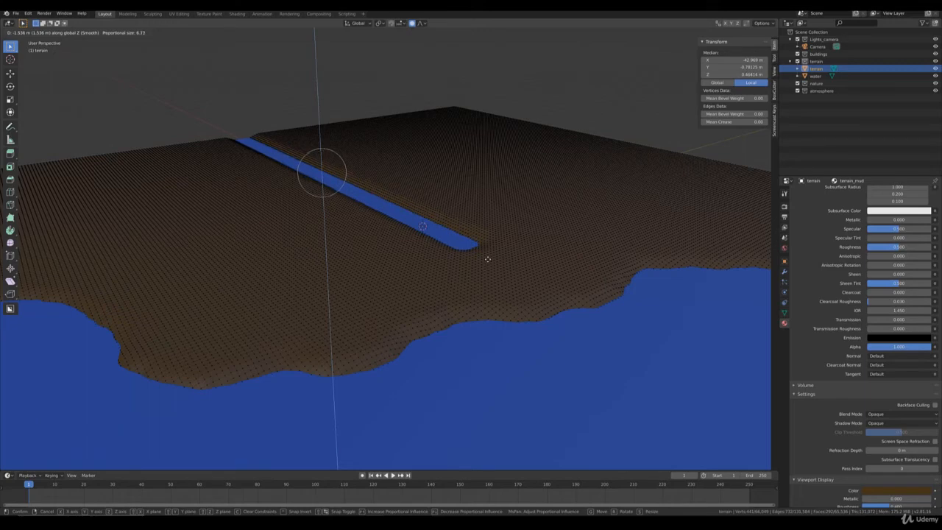
scroll(487, 259, "up", 2)
scroll(487, 259, "down", 2)
scroll(487, 259, "up", 3)
left_click(487, 259)
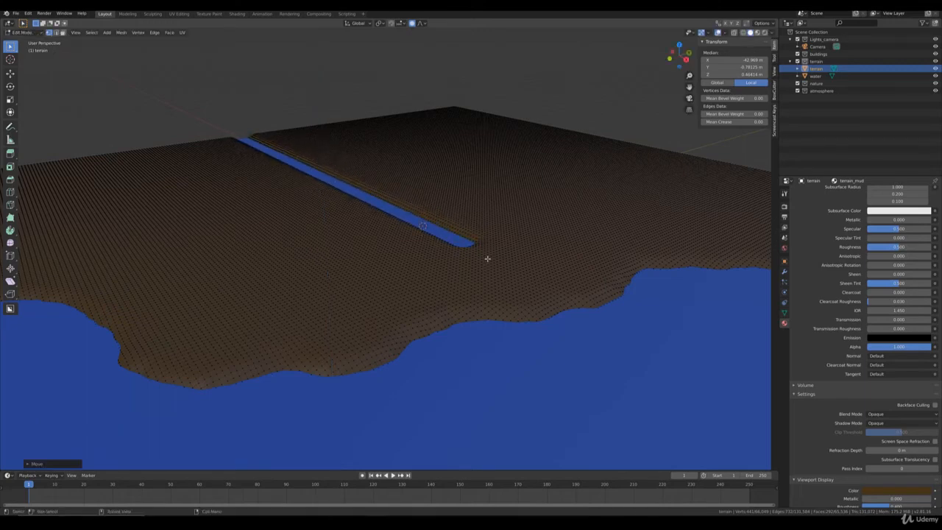
Select a thin parallel strip of vertices farther inland and lower it about 1.6 m along Z with proportional editing as a second channel.
middle_click_drag(485, 259, 417, 372)
scroll(463, 262, "down", 3)
key("KP_7")
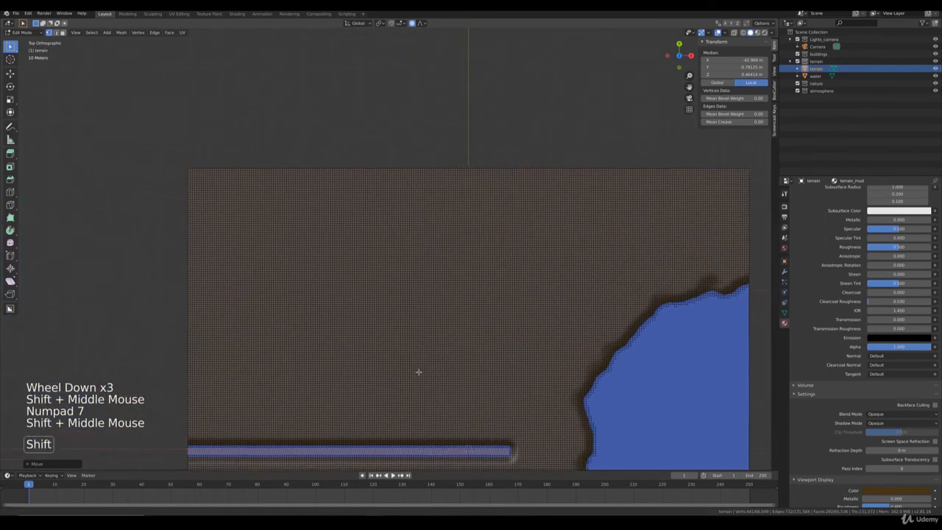
left_click(193, 244)
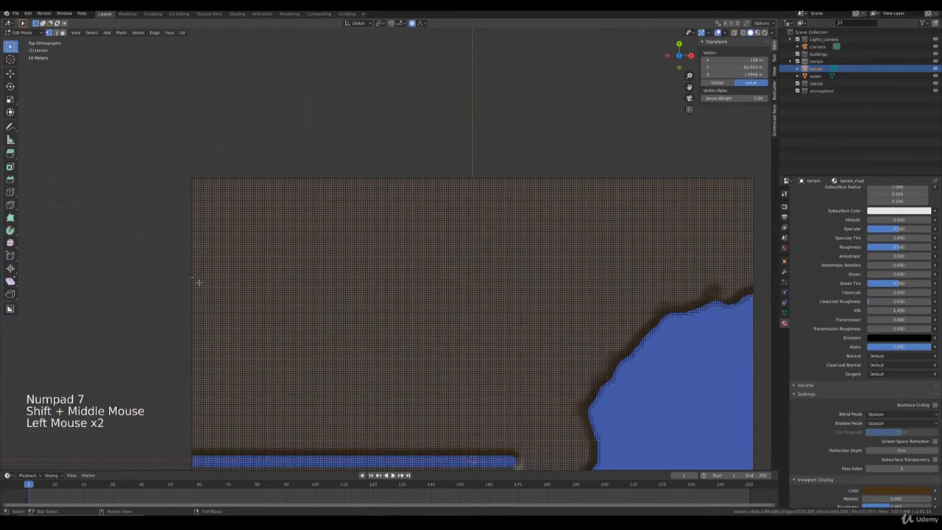
key("b")
left_click_drag(191, 278, 575, 278)
middle_click_drag(575, 304, 546, 270)
key("g")
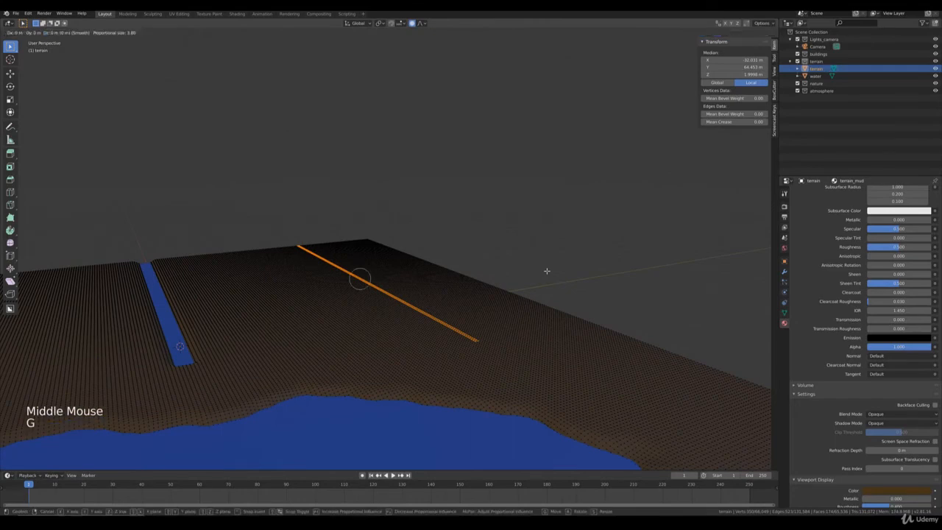
key("z")
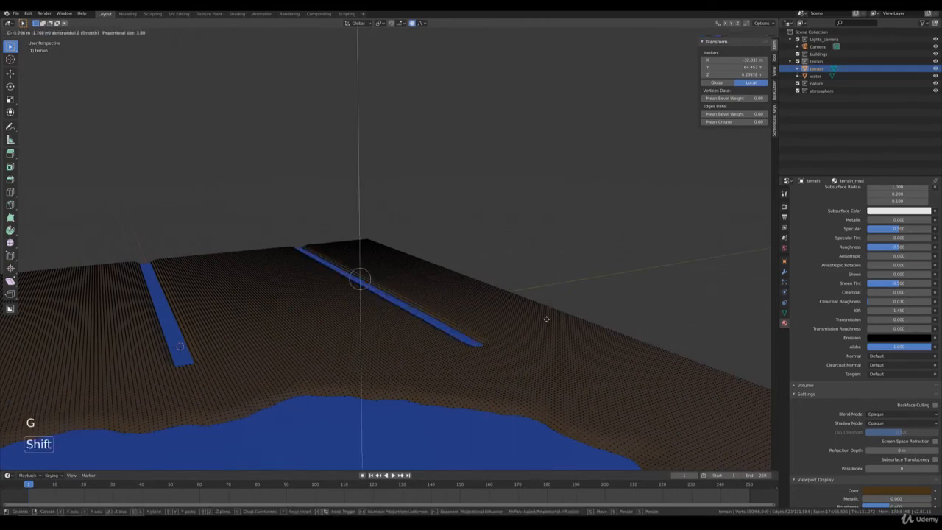
left_click(534, 314)
Examine the two channels from several perspective angles and through the camera.
scroll(515, 319, "down", 2)
middle_click_drag(468, 334, 539, 339, "shift")
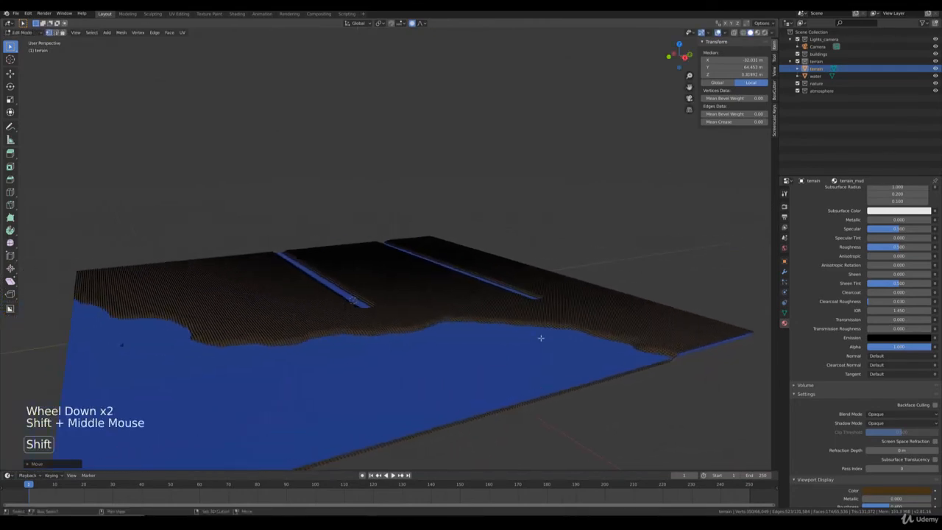
middle_click_drag(476, 296, 390, 337)
scroll(390, 337, "up", 2)
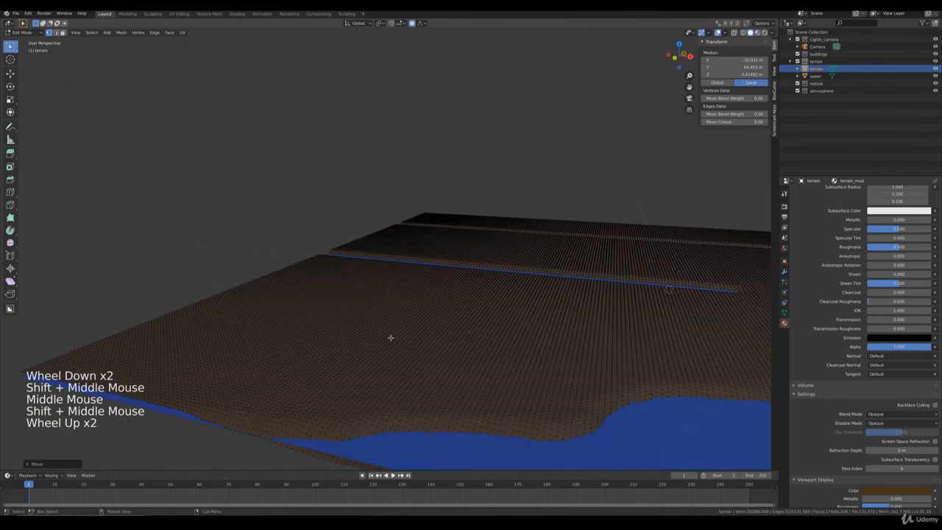
key("KP_0")
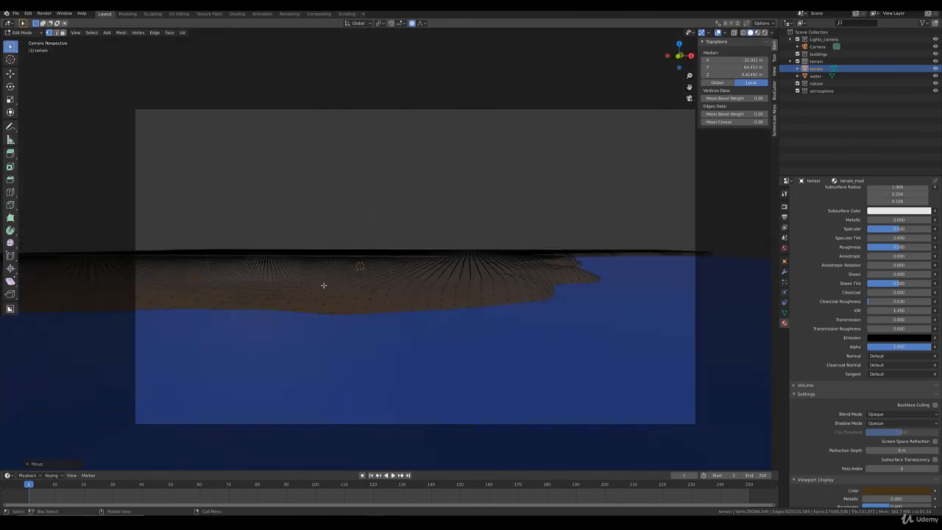
middle_click_drag(198, 265, 381, 300)
scroll(361, 295, "down", 3)
scroll(381, 300, "up", 1)
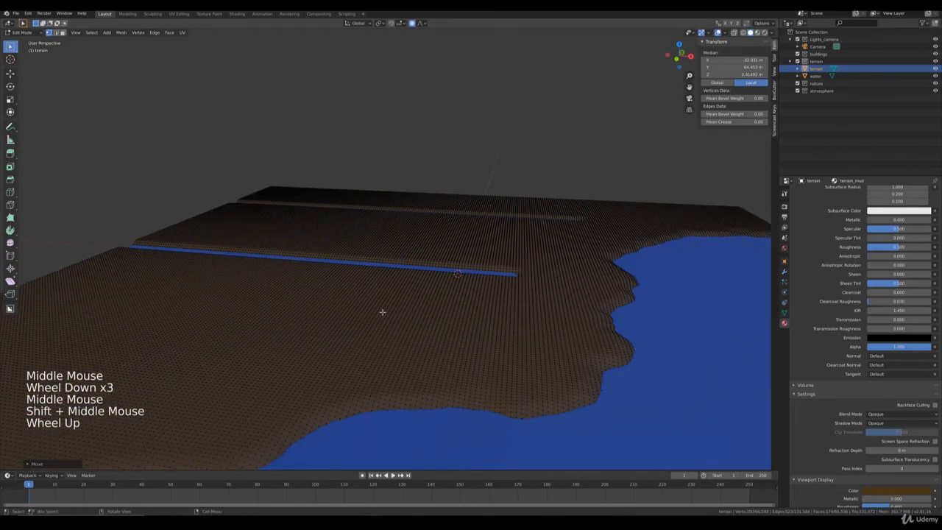
left_click(407, 314)
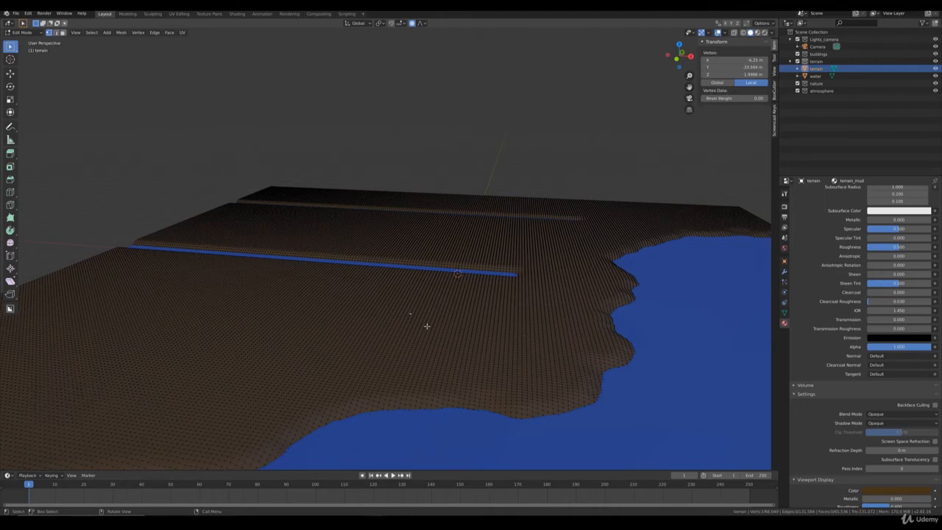
key("KP_0")
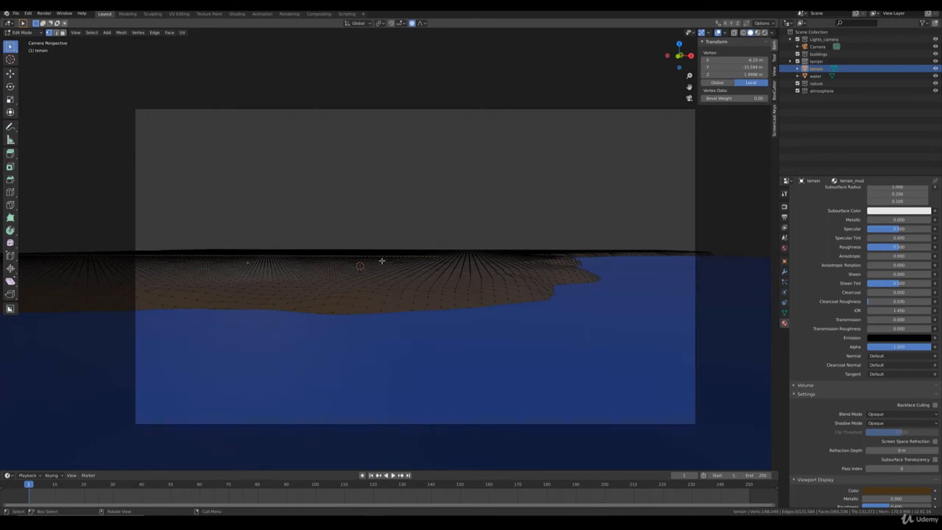
middle_click_drag(343, 238, 350, 247)
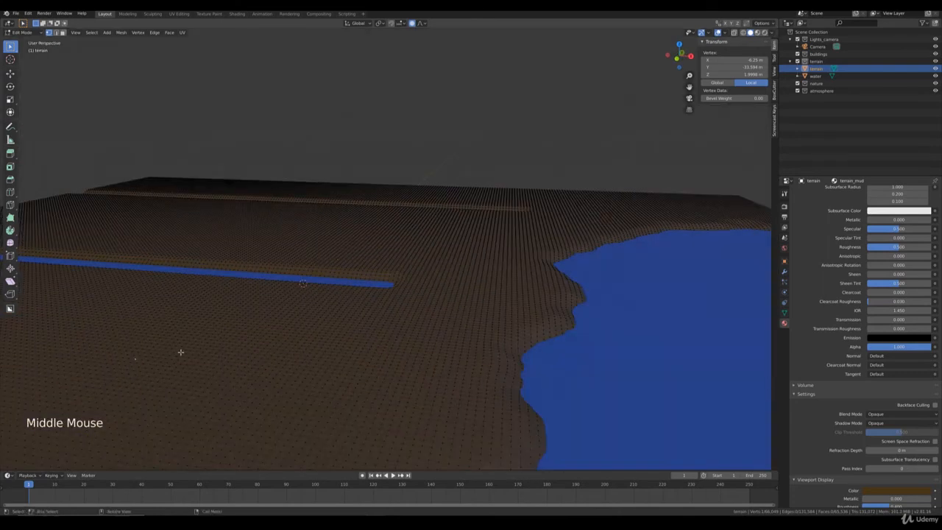
Circle-select a small patch of vertices between the nearer channel and the shoreline, and raise it about 1 m along Z with proportional editing.
left_click(189, 306)
key("KP_7")
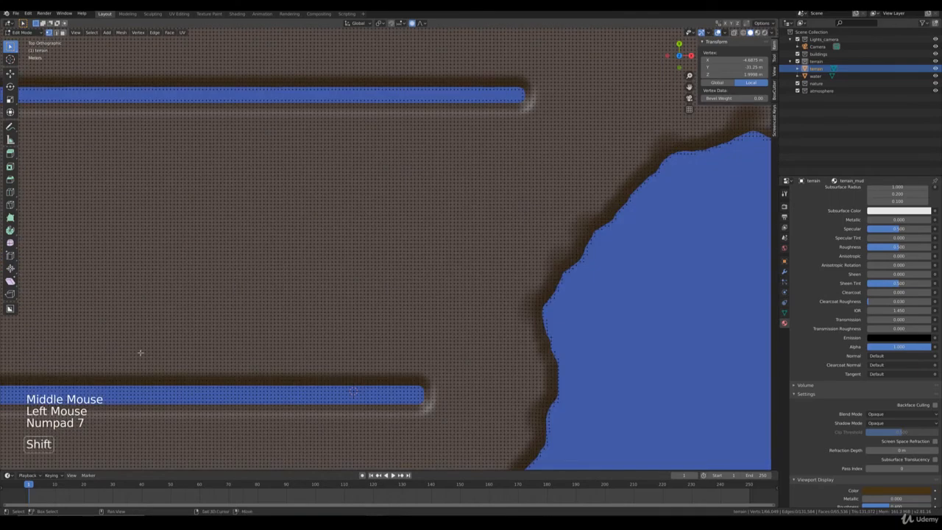
middle_click_drag(141, 353, 346, 67, "shift")
key("c")
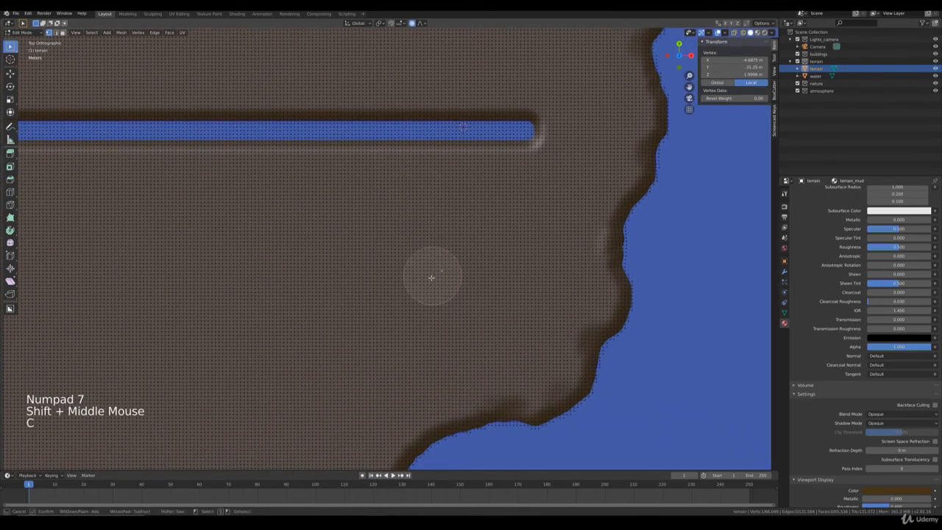
left_click(436, 273)
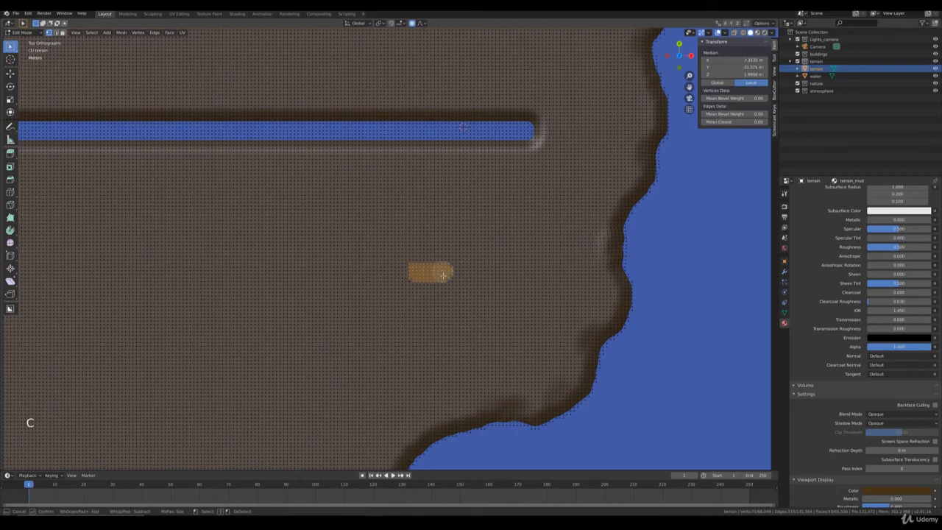
mouse_move(439, 270)
middle_mouse_down()
mouse_move(461, 294)
mouse_move(459, 276)
middle_mouse_up()
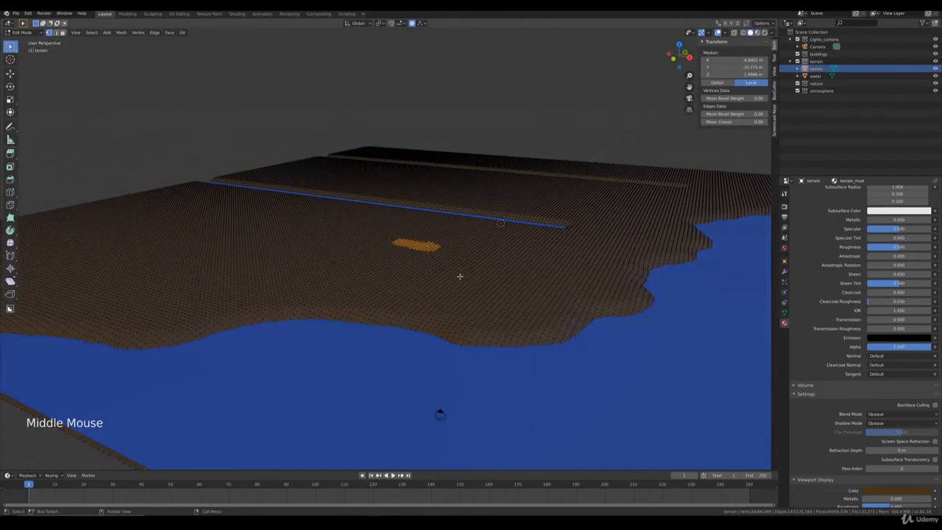
key("g")
key("z")
scroll(461, 259, "down", 4)
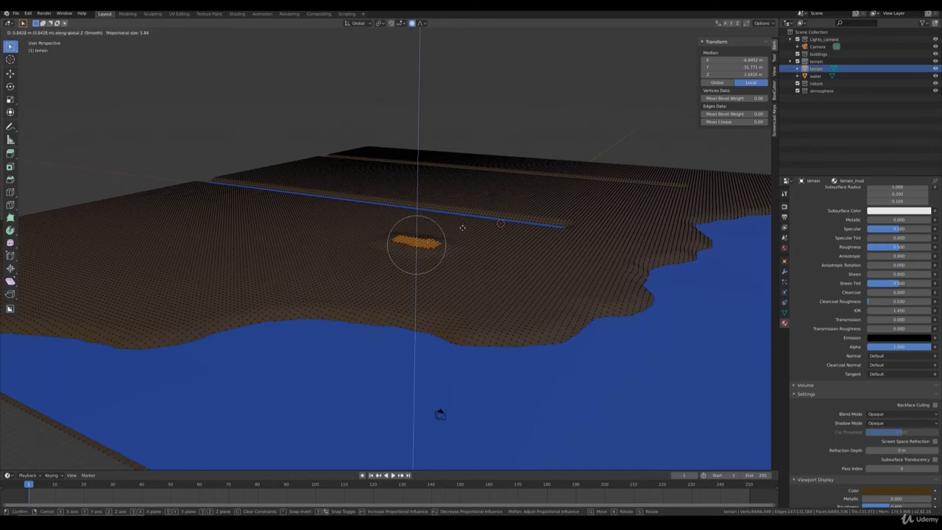
right_click(467, 241)
key("g")
key("z")
left_click(468, 238)
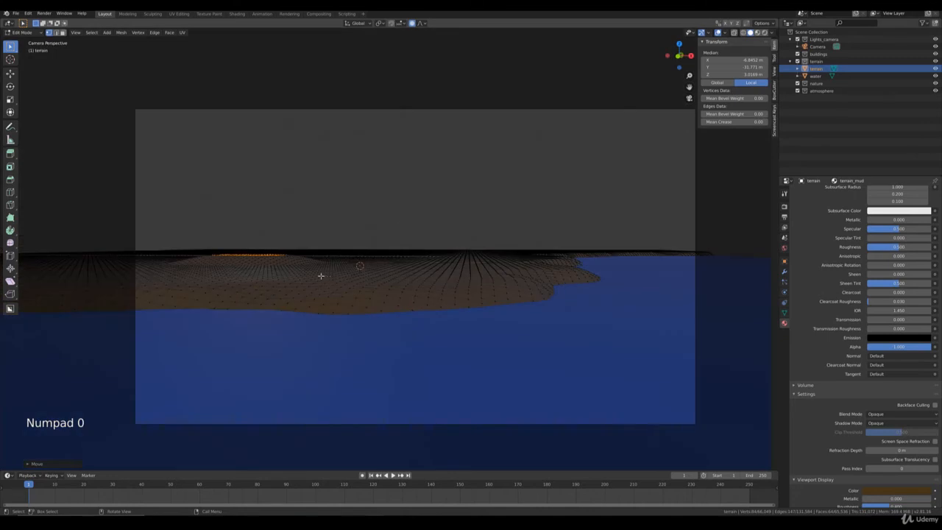
Move three individual vertices around the new mound with proportional editing to make its outline irregular.
scroll(320, 276, "up", 2)
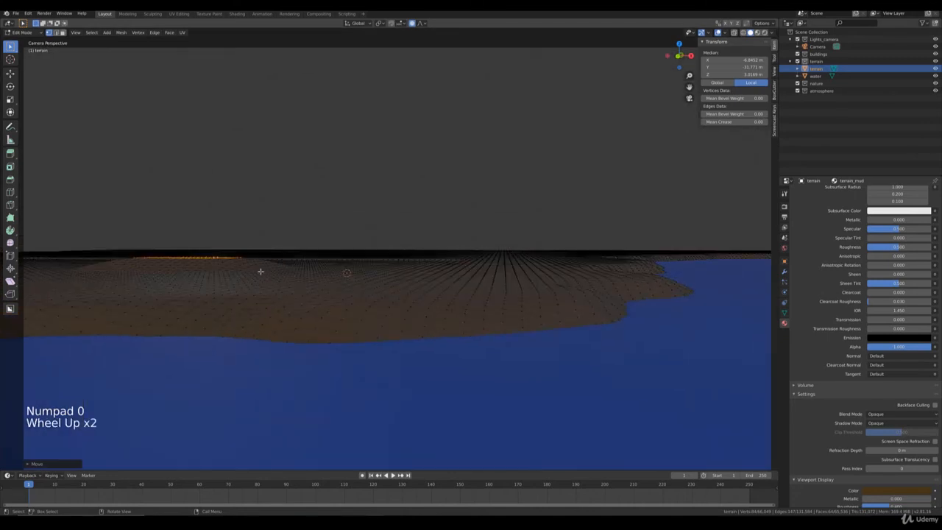
scroll(259, 271, "down", 1)
middle_click_drag(264, 272, 232, 263)
left_click(347, 257)
key("g")
left_click(387, 289)
left_click(231, 265)
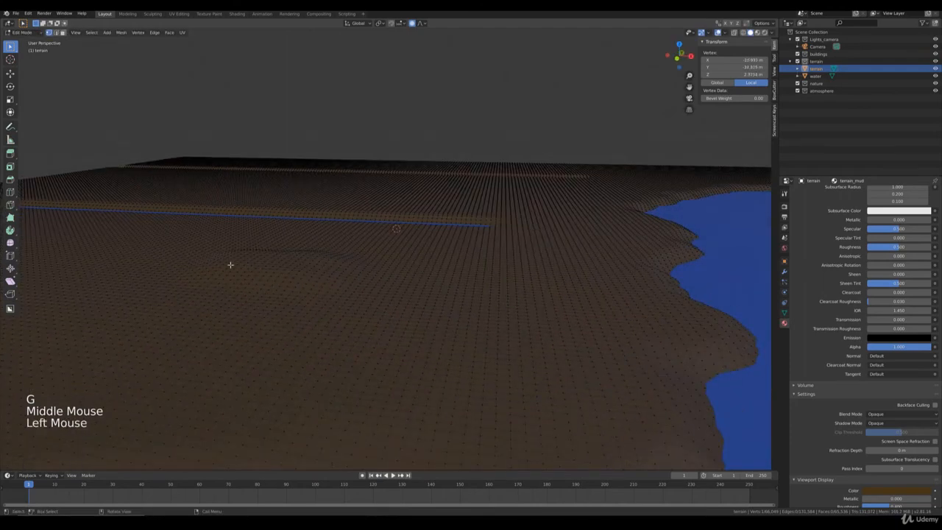
key("g")
left_click(231, 274)
middle_click_drag(381, 271, 353, 259)
left_click(349, 253)
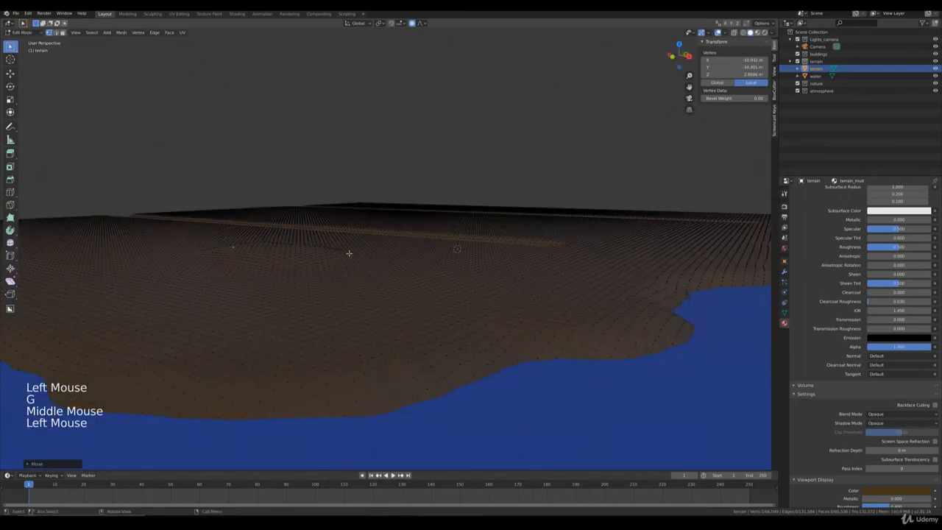
key("g")
left_click(332, 248)
Raise a vertex near the mound's centre with a much larger proportional radius, and lift it further along Z to build broader height.
left_click(272, 246)
key("g")
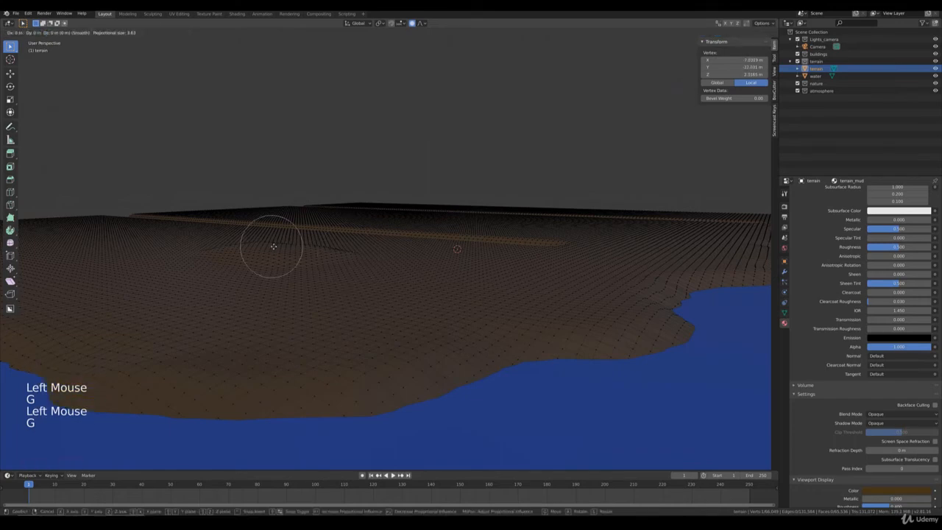
scroll(272, 245, "down", 13)
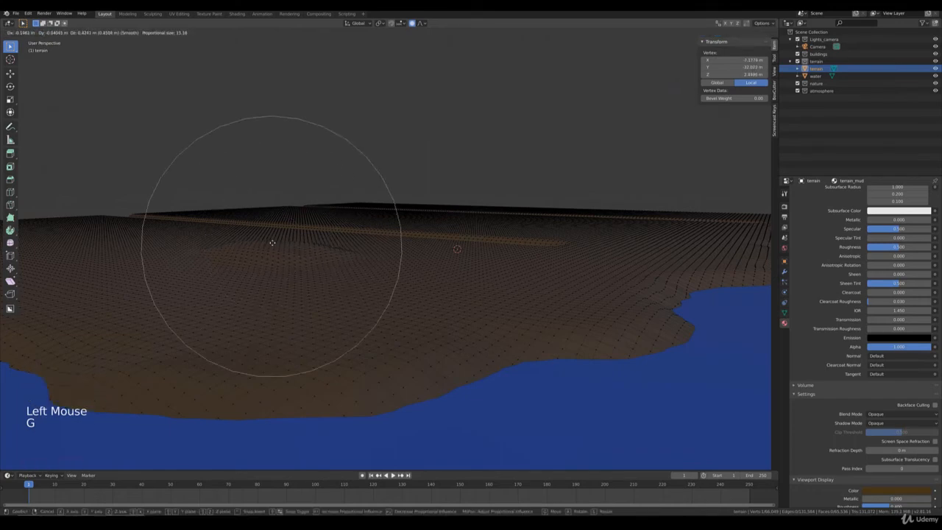
scroll(271, 242, "down", 2)
left_click(271, 242)
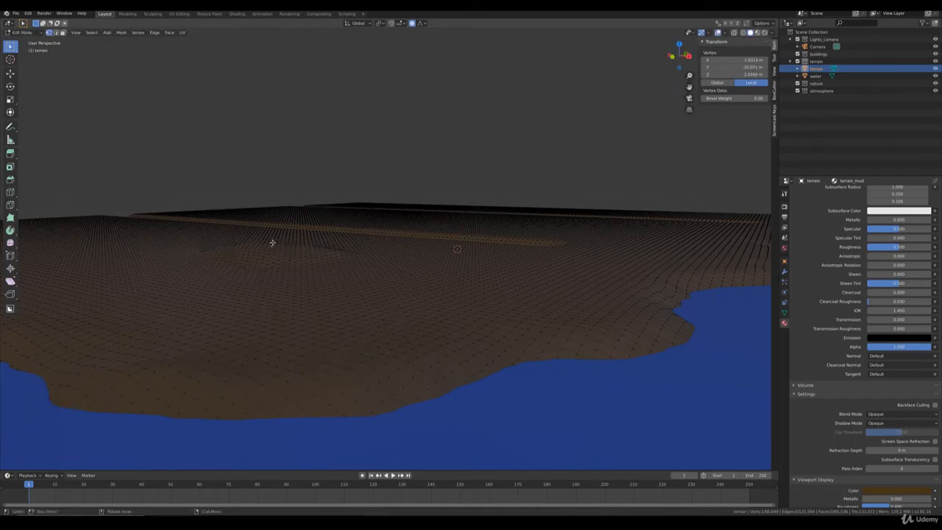
key("g")
key("z")
left_click(272, 236)
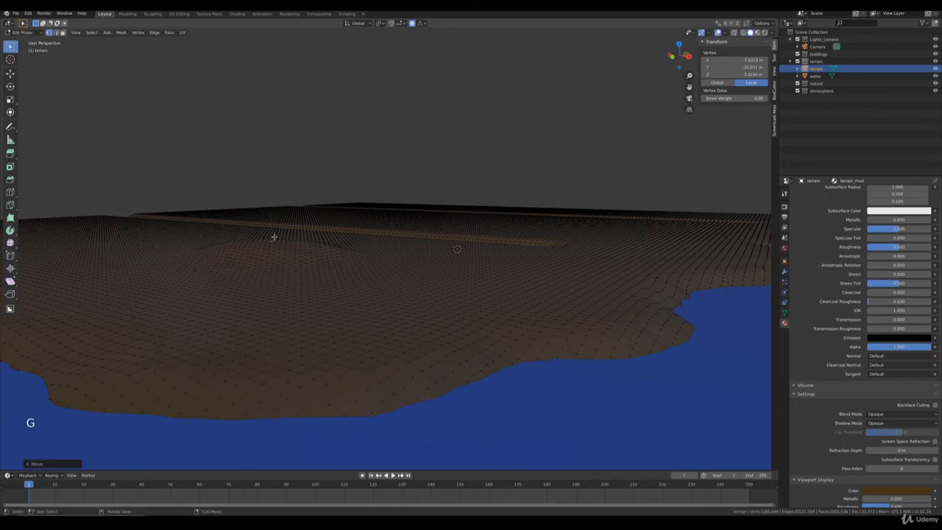
Raise two vertices on the flat ground between the channel ends and the shoreline, using a smaller proportional radius, for gentle bumps.
middle_click_drag(273, 236, 318, 240)
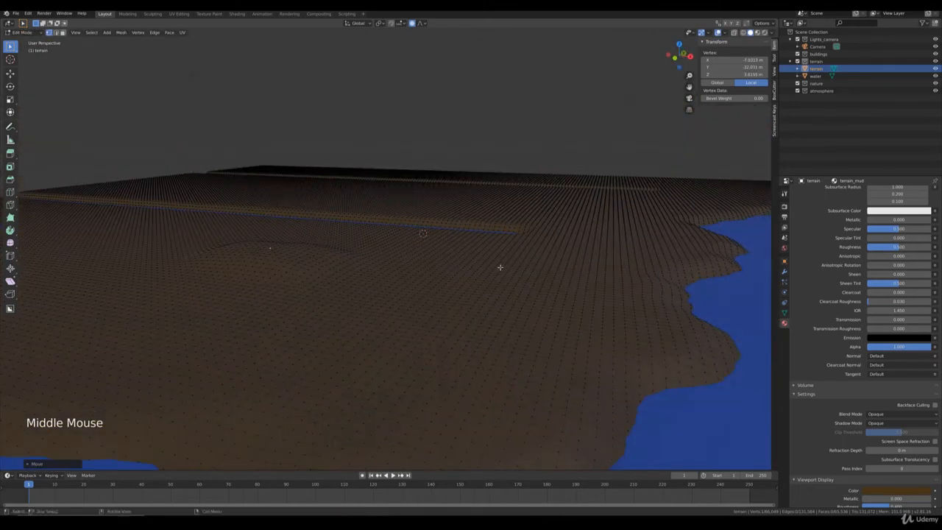
left_click(534, 253)
key("g")
scroll(536, 252, "up", 5)
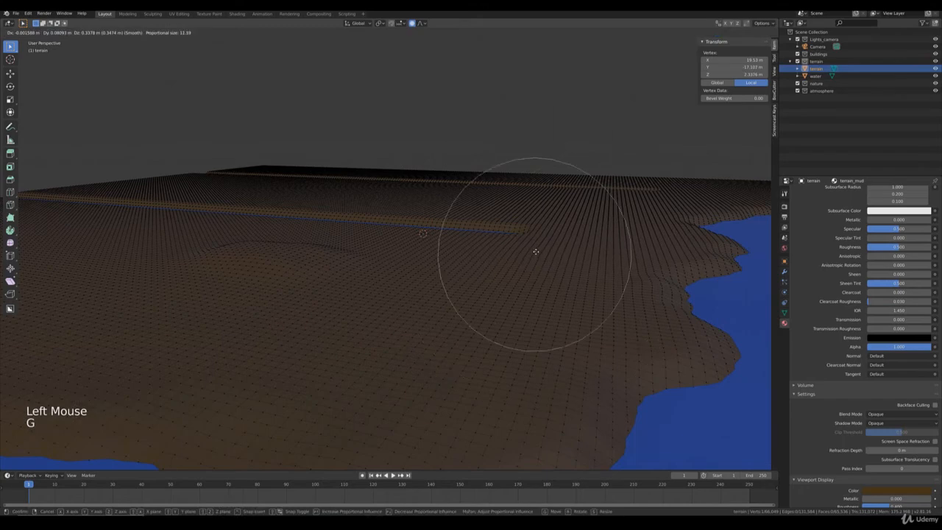
left_click(535, 252)
left_click(580, 213)
key("g")
left_click(580, 211)
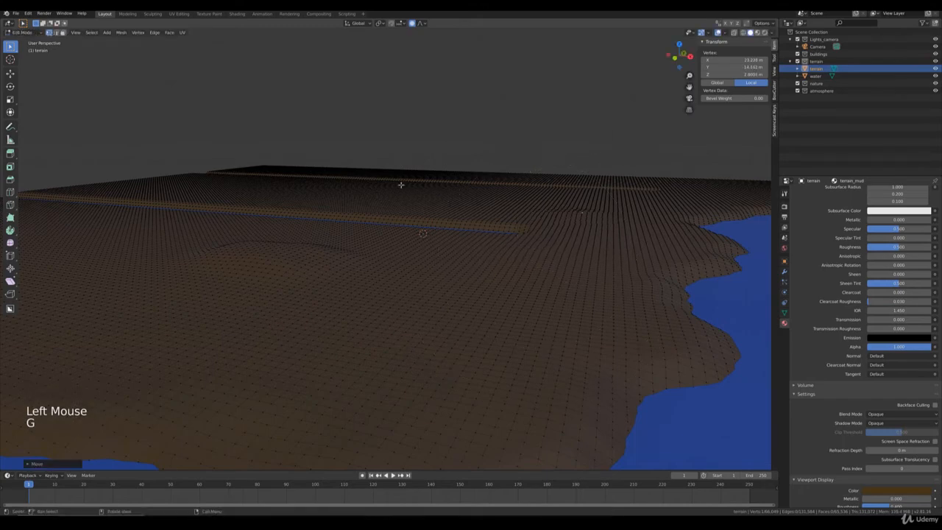
Raise two vertices on the strip between the two channels, enlarging the proportional editing size to about 22.19 for broad swells.
left_click(409, 186)
key("g")
scroll(410, 185, "down", 8)
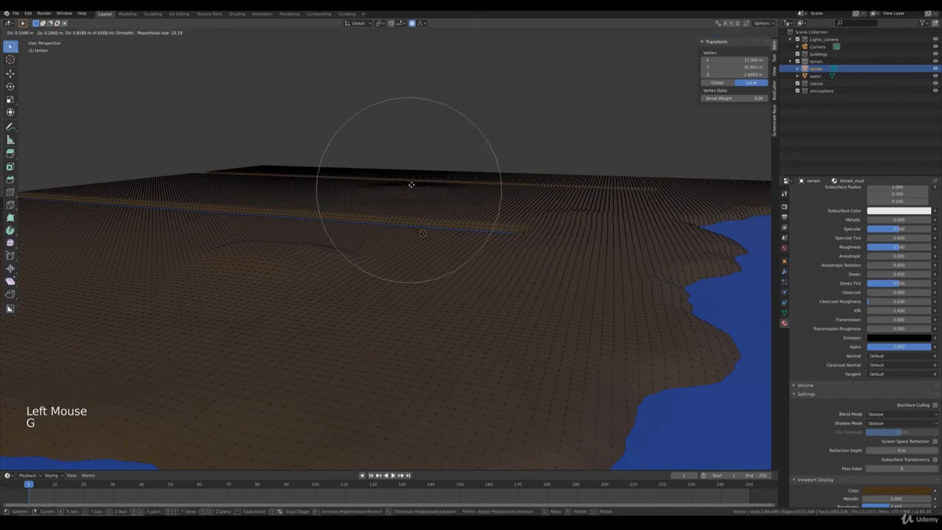
left_click(410, 184)
left_click(232, 185)
key("g")
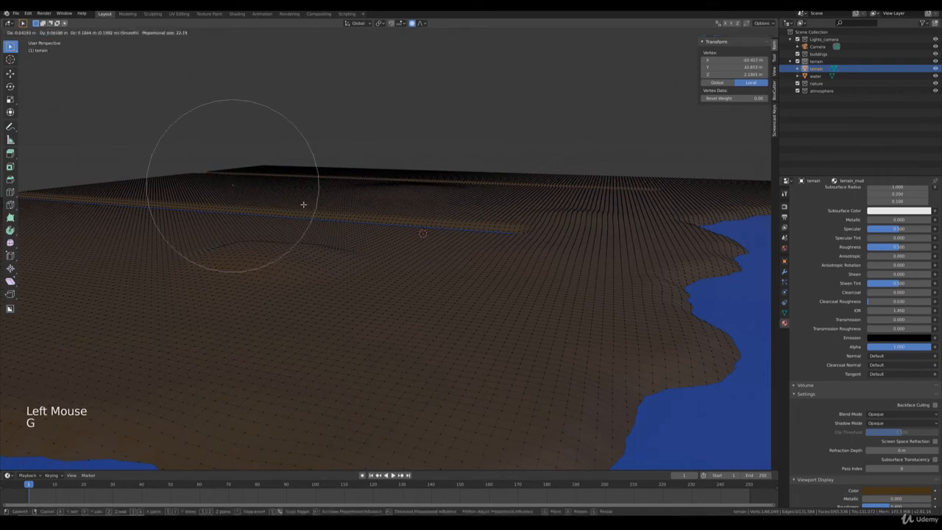
left_click(303, 202)
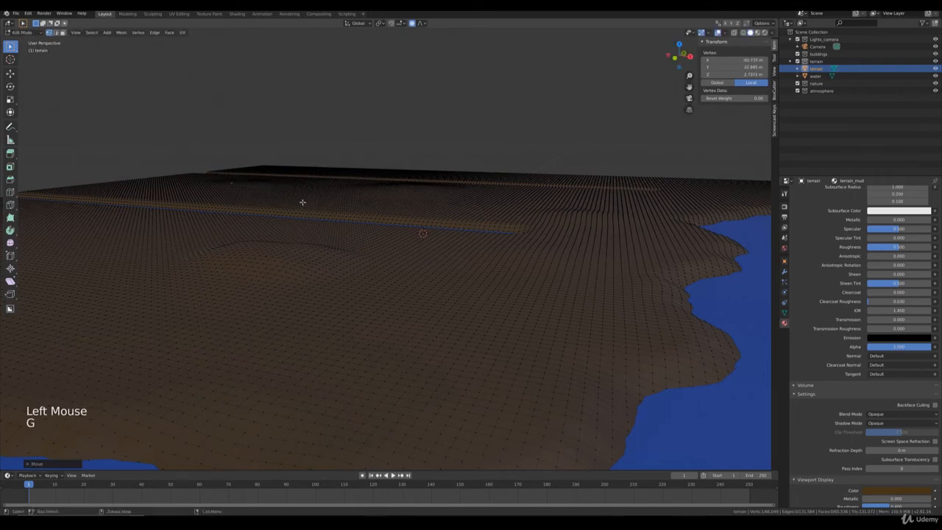
Raise a vertex on the flat ground beside the mound, on the side away from the channel ends, with the same large proportional radius.
scroll(302, 203, "down", 3)
middle_click_drag(214, 221, 263, 236, "shift")
left_click(293, 236)
key("g")
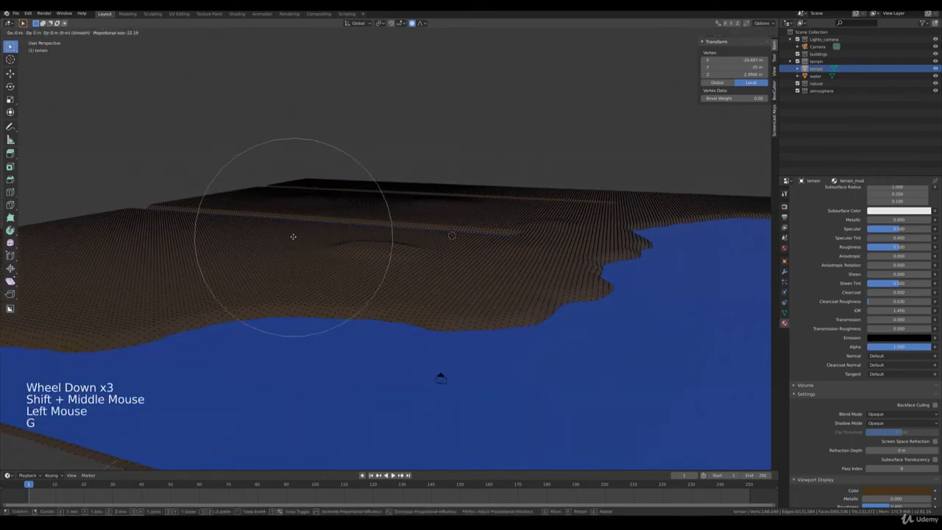
left_click(293, 215)
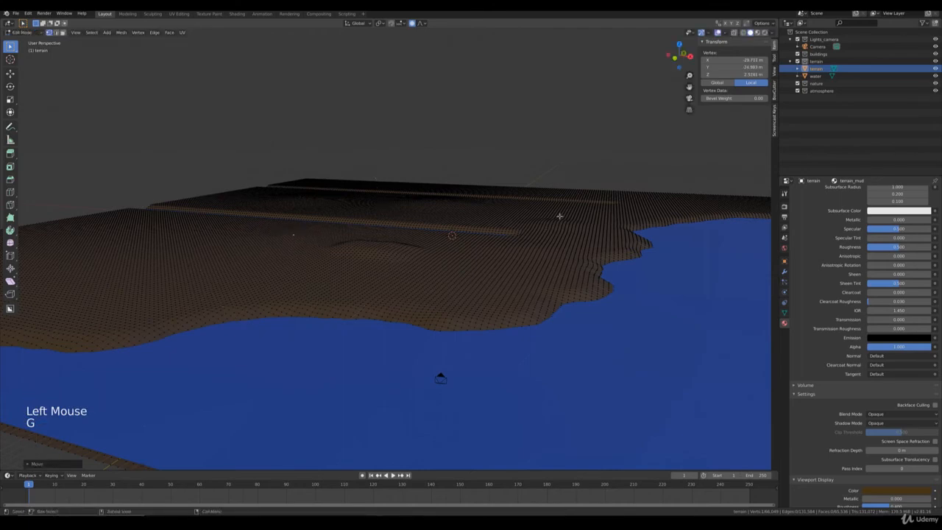
Raise one vertex between the two channels near their ends and another between the farther channel's end and the water, using proportional editing.
middle_click_drag(559, 213, 431, 265, "shift")
scroll(441, 275, "up", 2)
scroll(370, 263, "up", 1)
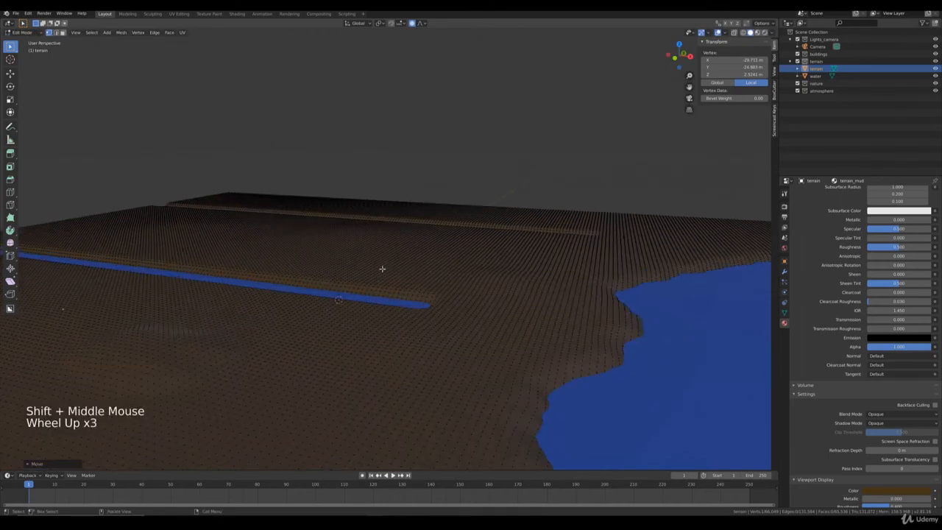
left_click(486, 246)
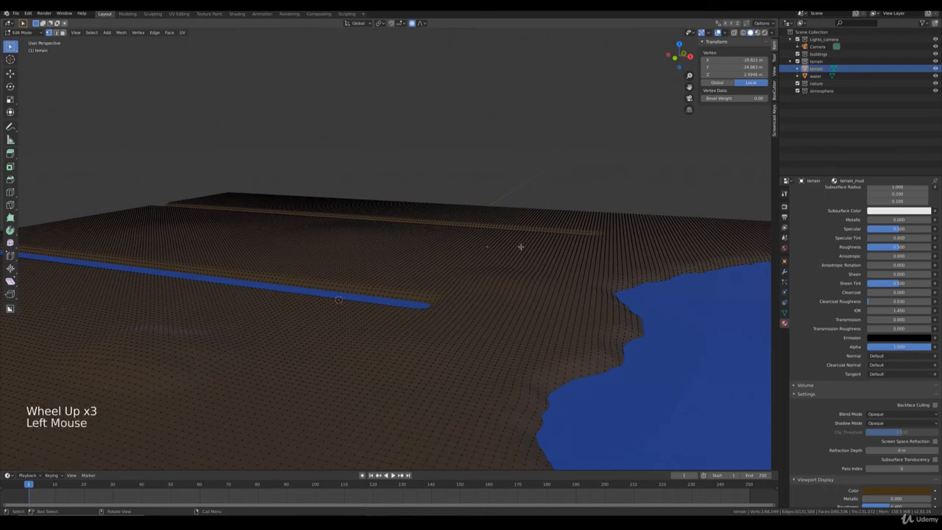
key("g")
left_click(525, 210)
left_click(654, 233)
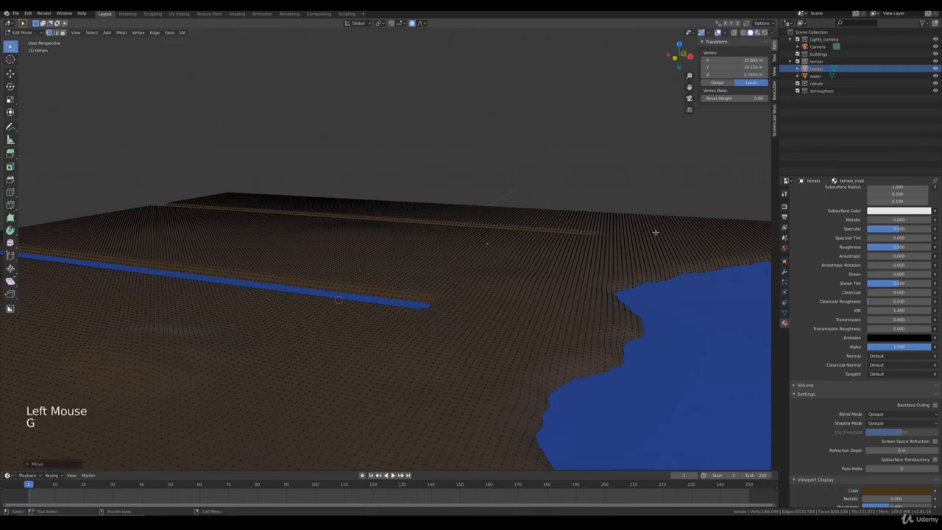
key("g")
left_click(661, 199)
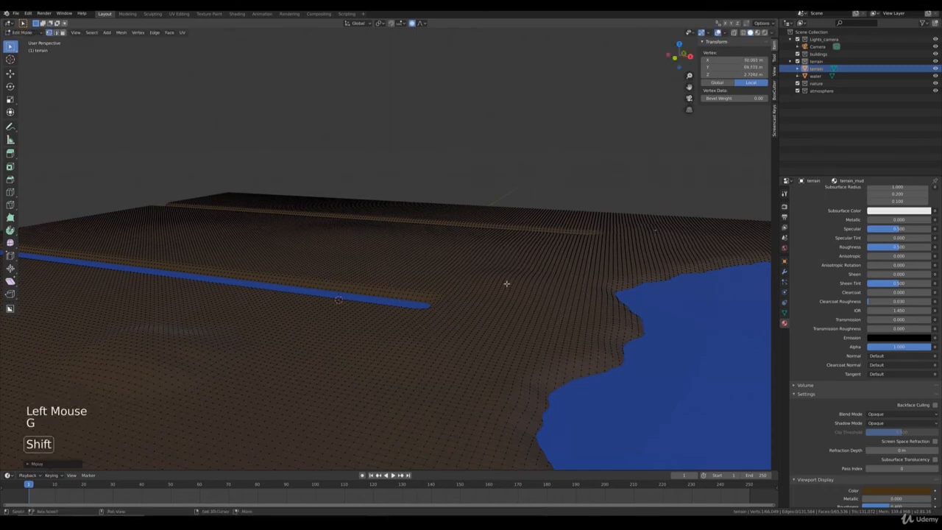
Raise two vertices on the foreground land on either side of the mound, and check the relief in camera view.
middle_click_drag(522, 257, 567, 193, "shift")
scroll(485, 275, "down", 4)
middle_click_drag(486, 275, 486, 267, "shift")
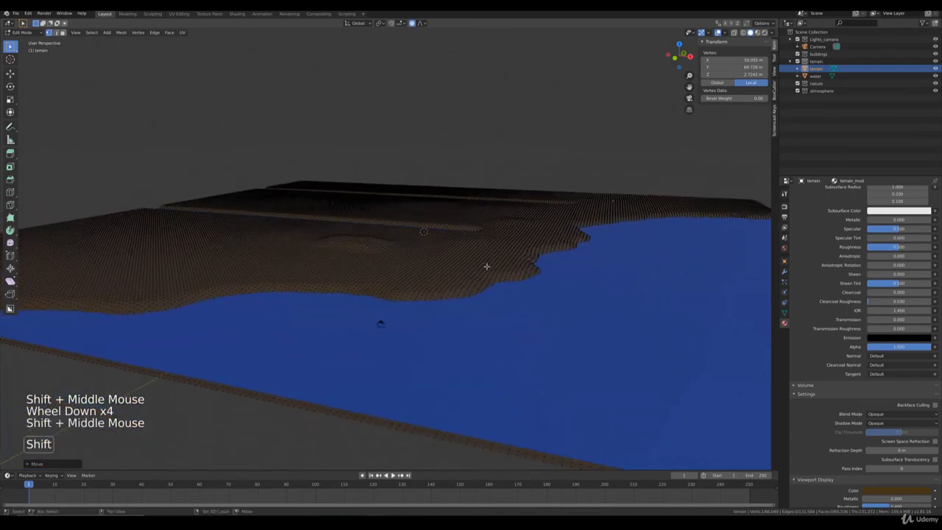
scroll(465, 280, "up", 3)
left_click(465, 279)
key("g")
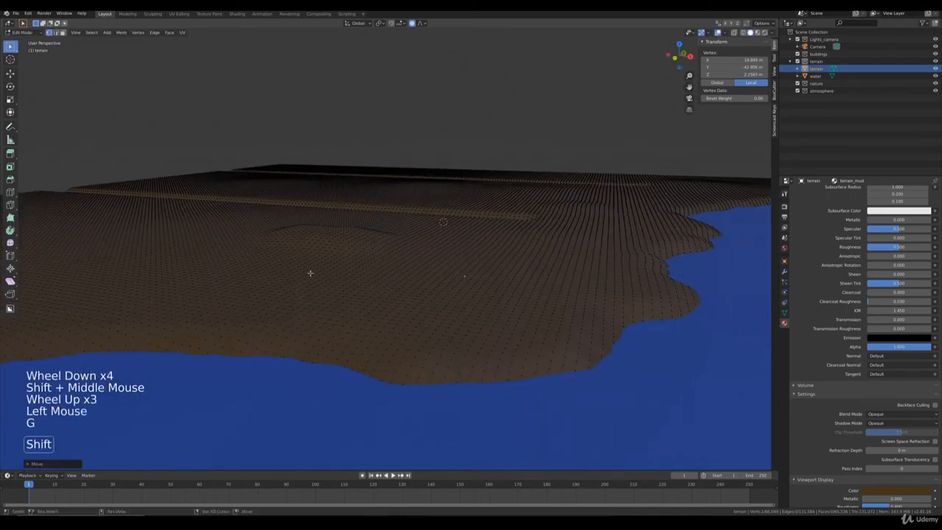
left_click(136, 262)
key("g")
left_click(282, 192)
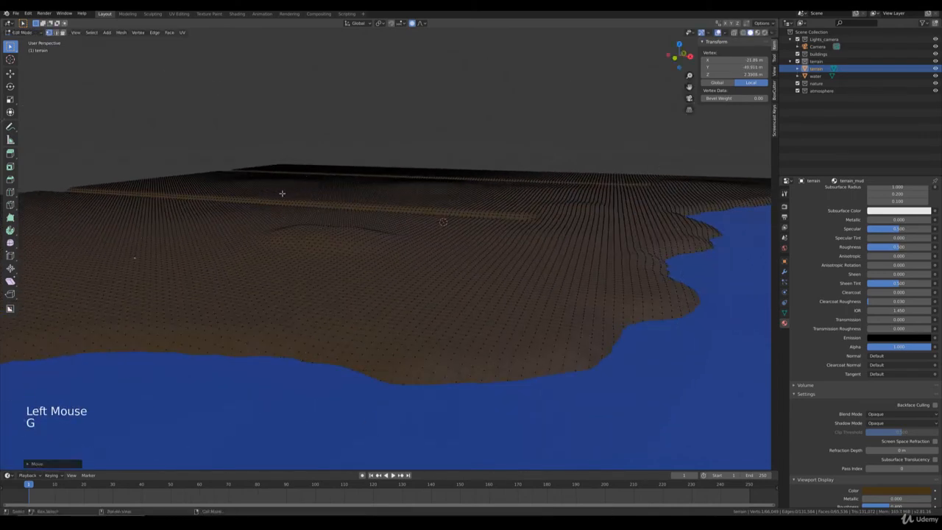
key("KP_0")
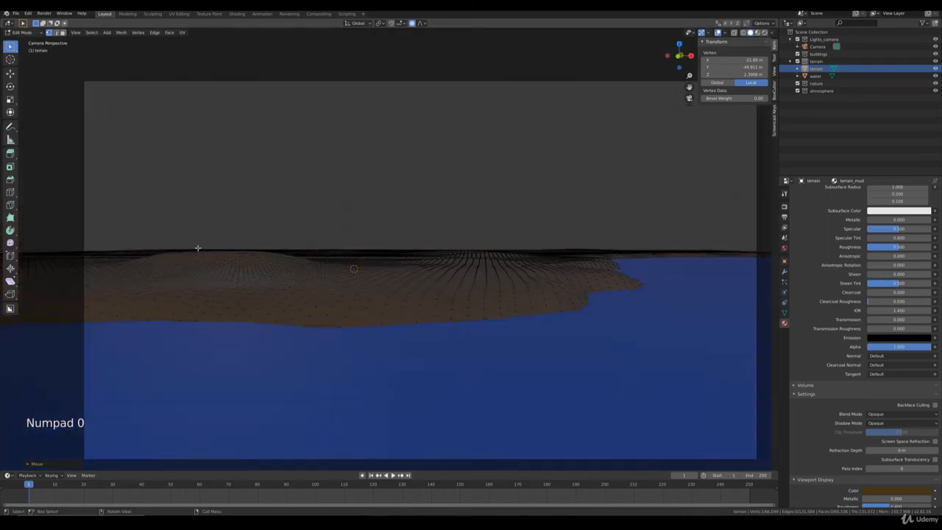
Lower a vertex on the near bank of the nearer channel twice, with the proportional size reduced to about 4.83, to notch its edge.
middle_click_drag(352, 267, 313, 255)
scroll(313, 255, "down", 3)
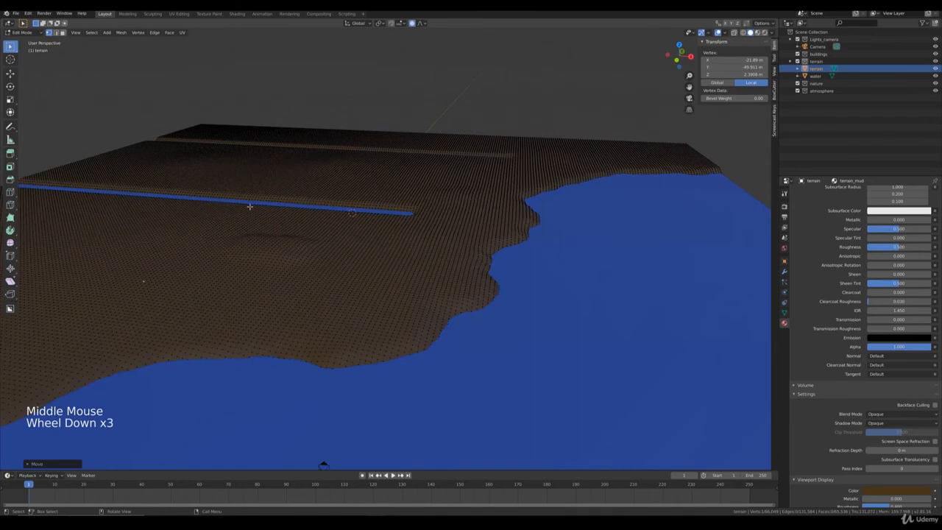
middle_click_drag(250, 207, 435, 287, "shift")
scroll(466, 331, "up", 4)
middle_click_drag(466, 332, 326, 267, "shift")
left_click(337, 284)
key("g")
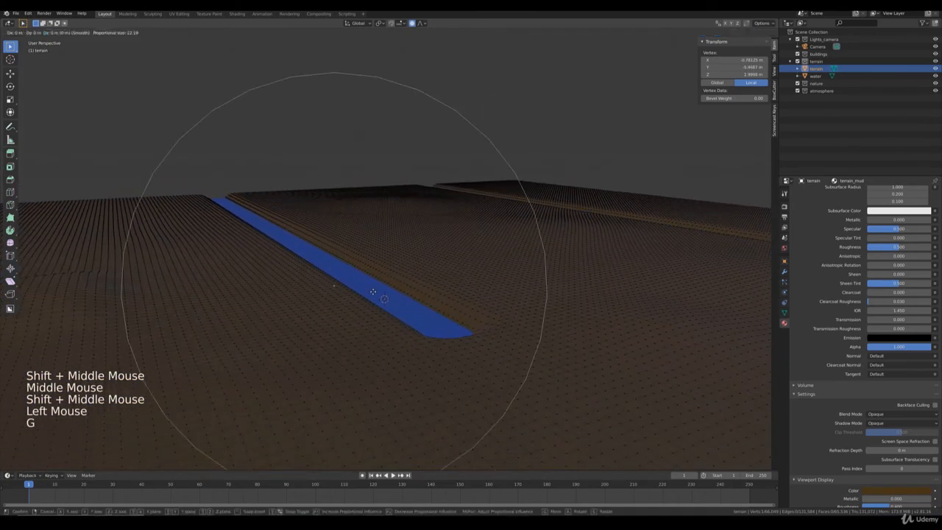
scroll(373, 292, "up", 10)
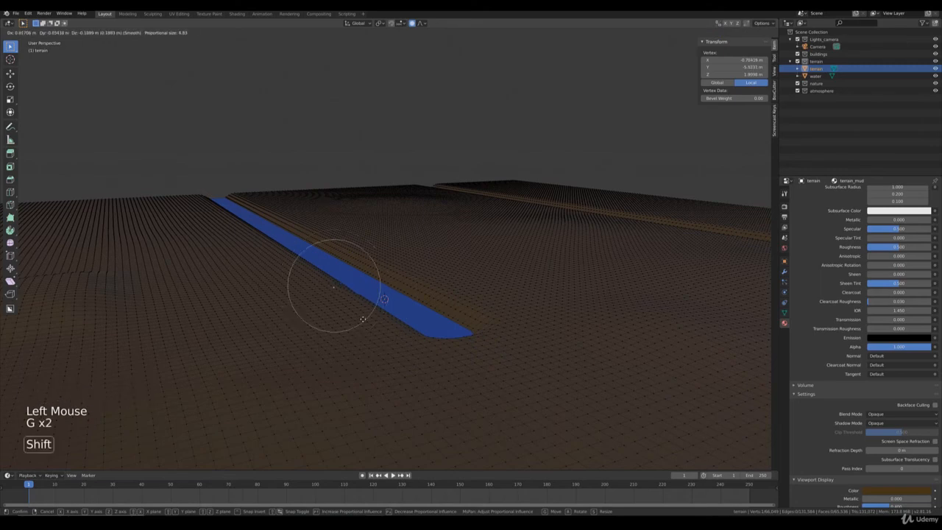
left_click(364, 317)
key("g")
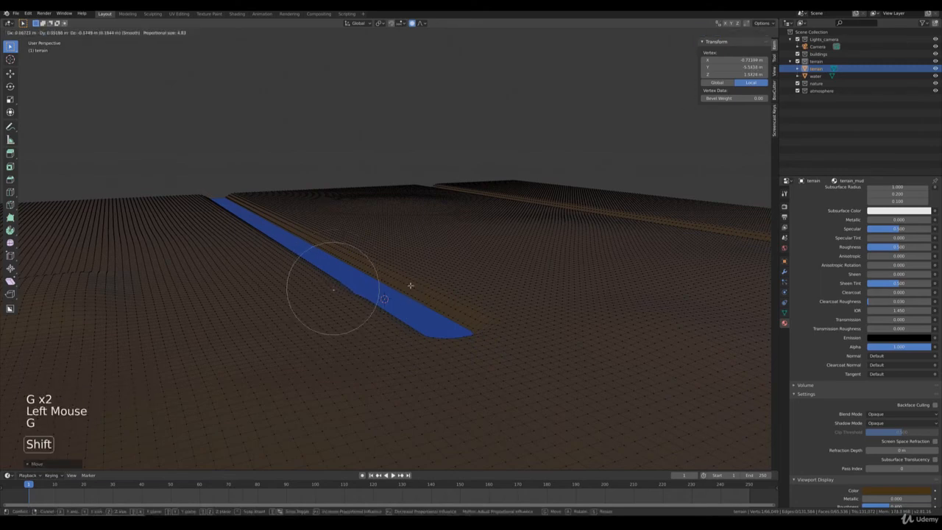
left_click(416, 288)
Lower two vertices on the far bank of the nearer channel and one on the near bank by its end to make the outline irregular.
key("g")
left_click(364, 263)
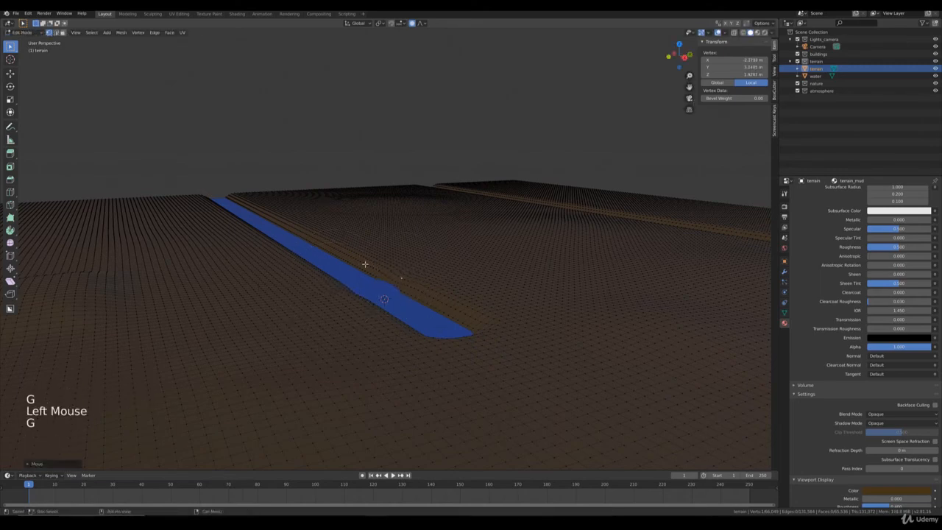
left_click(339, 251)
key("g")
left_click(343, 258, "shift")
left_click(461, 343)
middle_click_drag(461, 343, 408, 332)
left_click(404, 323)
key("g")
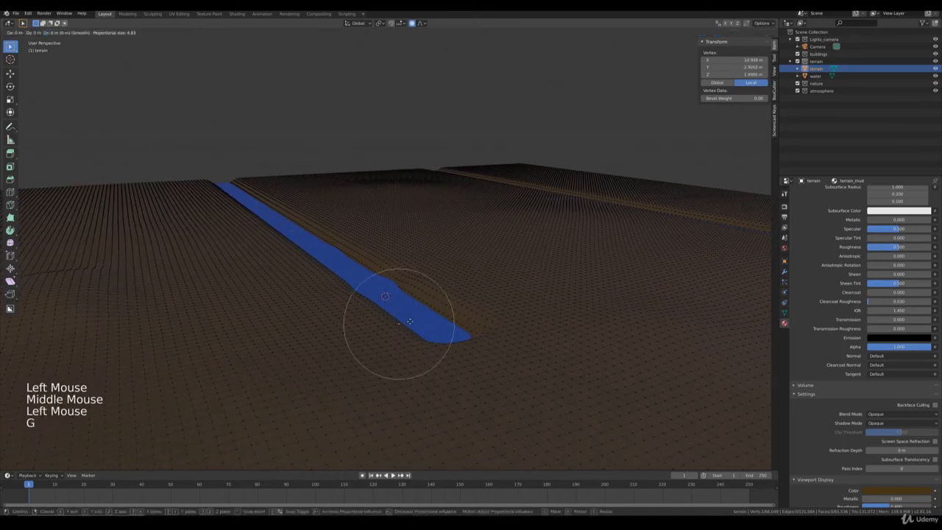
left_click(404, 343)
Lower one vertex on each bank of the farther channel near its end to widen the water there unevenly.
scroll(547, 280, "down", 3)
middle_click_drag(546, 280, 260, 326, "shift")
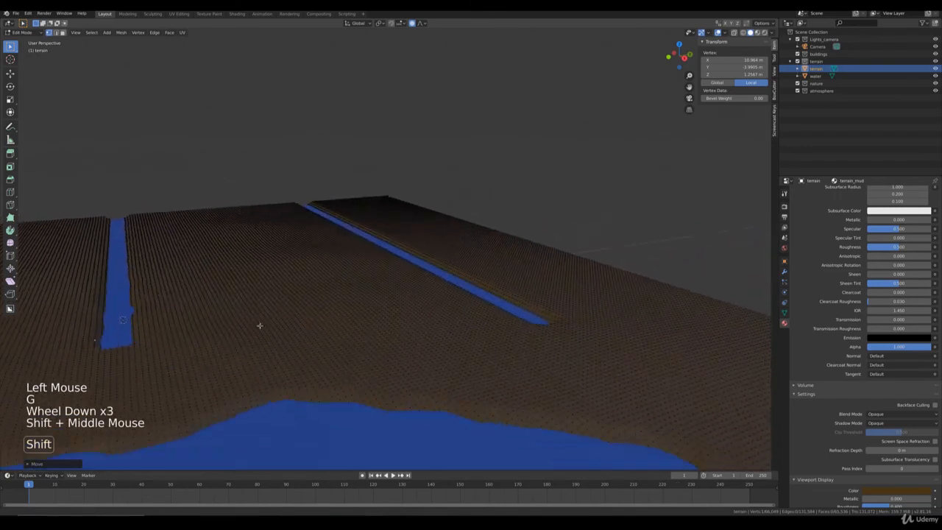
scroll(411, 336, "up", 7)
scroll(465, 356, "down", 2)
middle_click_drag(465, 357, 395, 278, "shift")
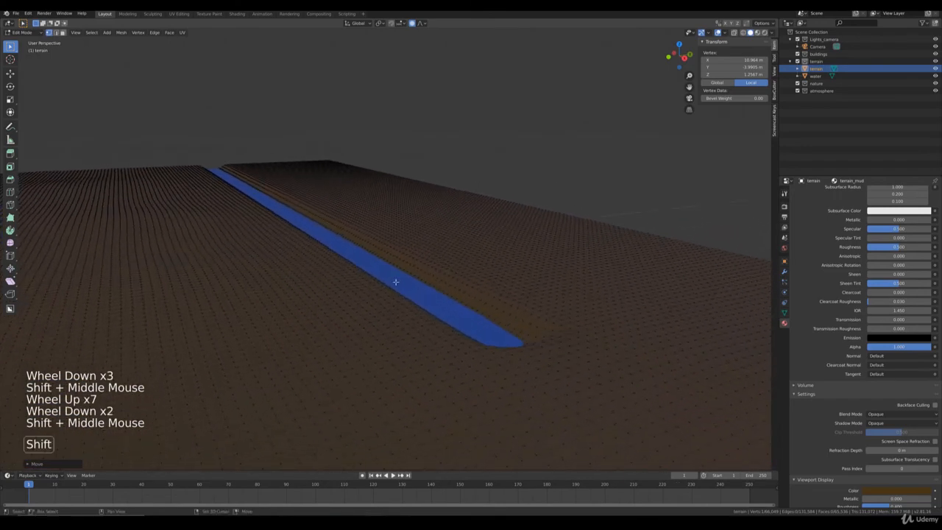
left_click(395, 290)
key("g")
key("shift")
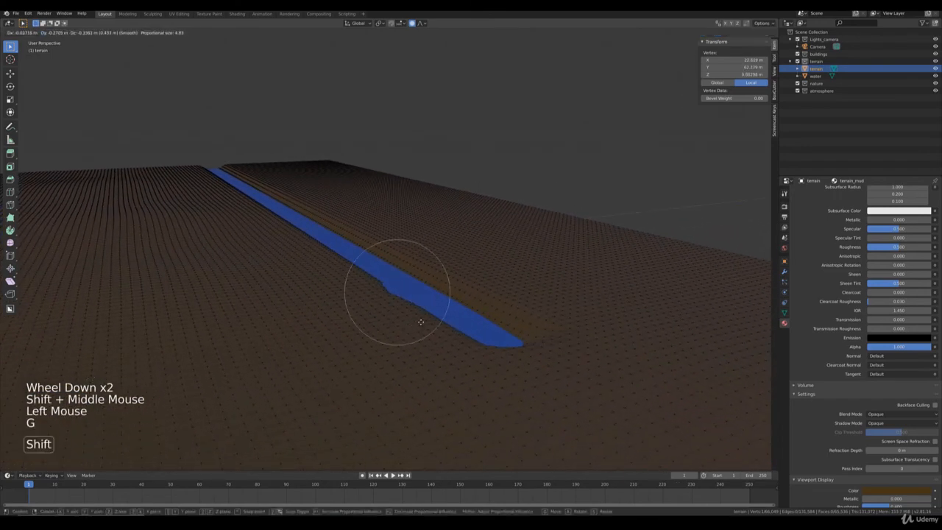
left_click(441, 290)
middle_click_drag(462, 290, 451, 285)
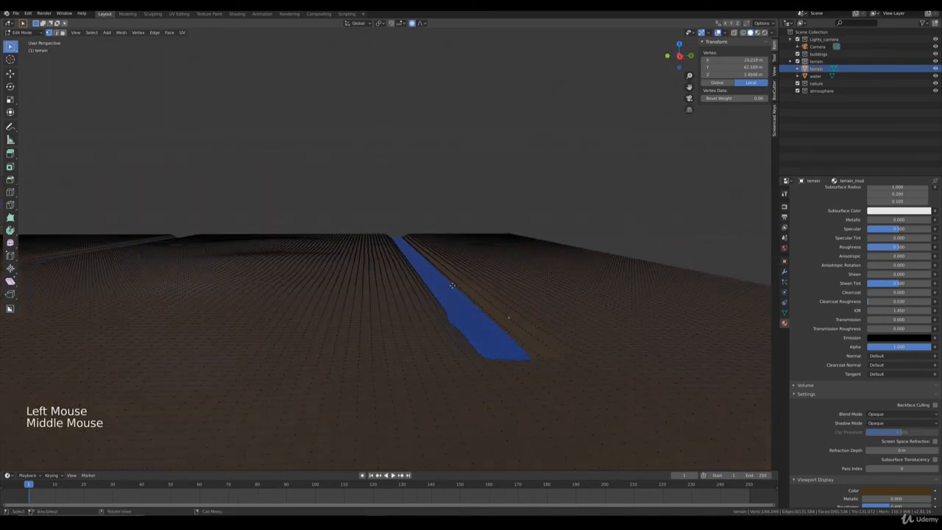
key("g")
key("shift")
left_click(480, 309)
Shift vertices on both banks further up the farther channel with proportional editing to break up its straight edges.
left_click(421, 284)
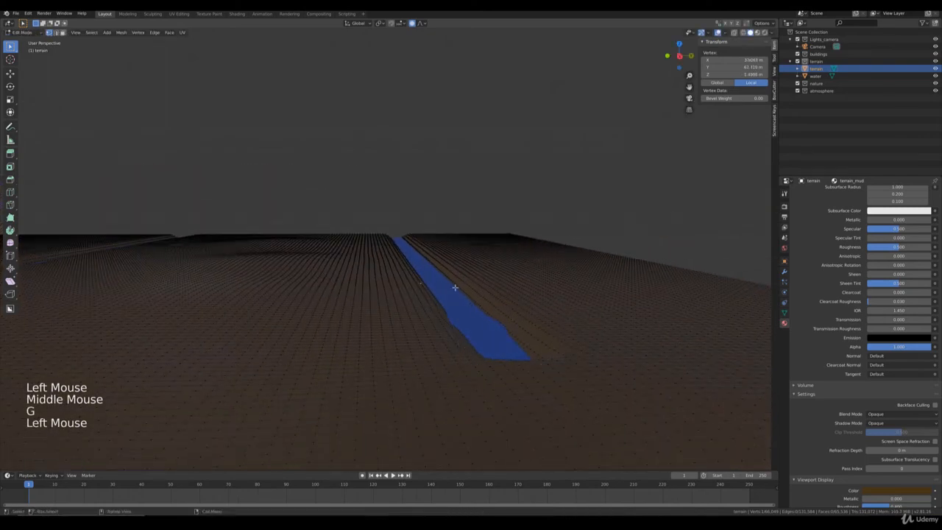
key("g")
key("shift")
left_click(443, 302)
left_click(458, 273)
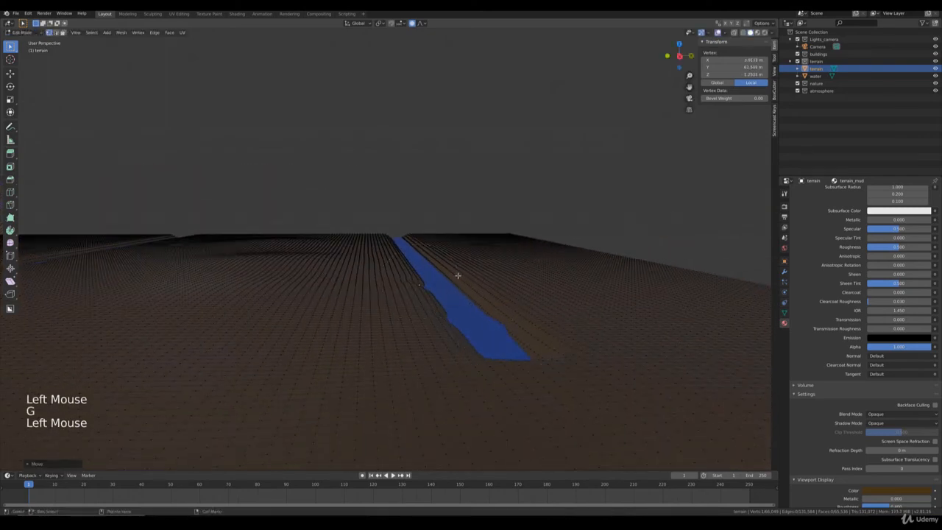
key("g")
key("shift")
left_click(481, 289)
key("g")
key("shift")
left_click(525, 310)
Lower one vertex on each bank of the farther channel's distant straight stretch to continue the irregular outline.
middle_click_drag(525, 310, 481, 371, "shift")
scroll(431, 353, "up", 4)
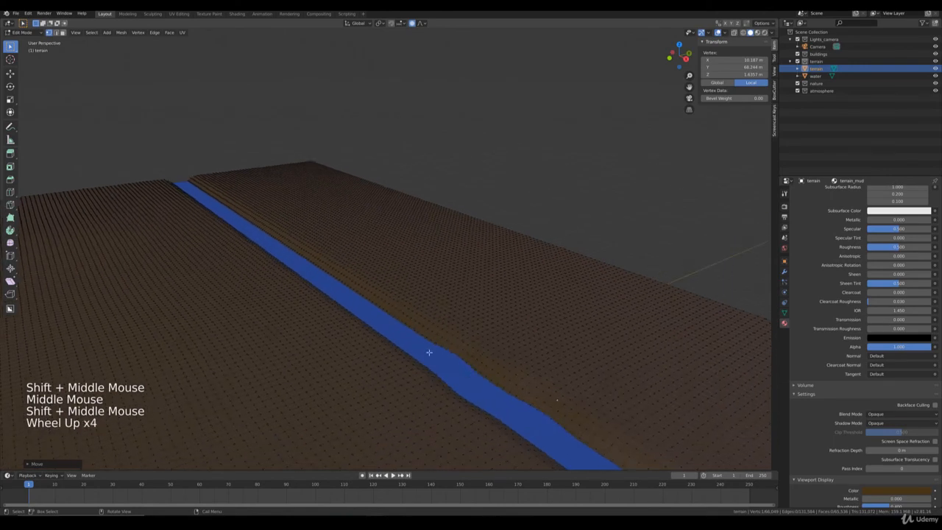
middle_click_drag(431, 353, 229, 110, "shift")
scroll(486, 355, "up", 1, "shift")
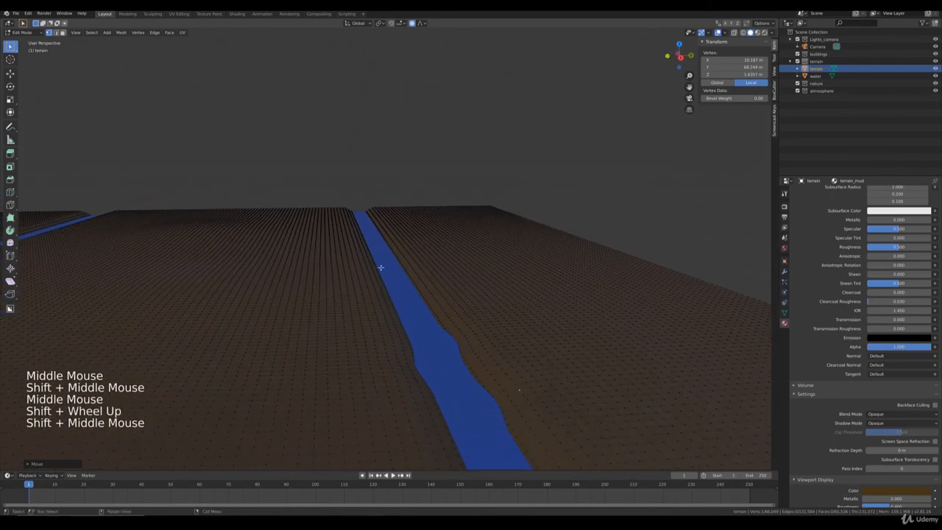
left_click(380, 284)
key("g")
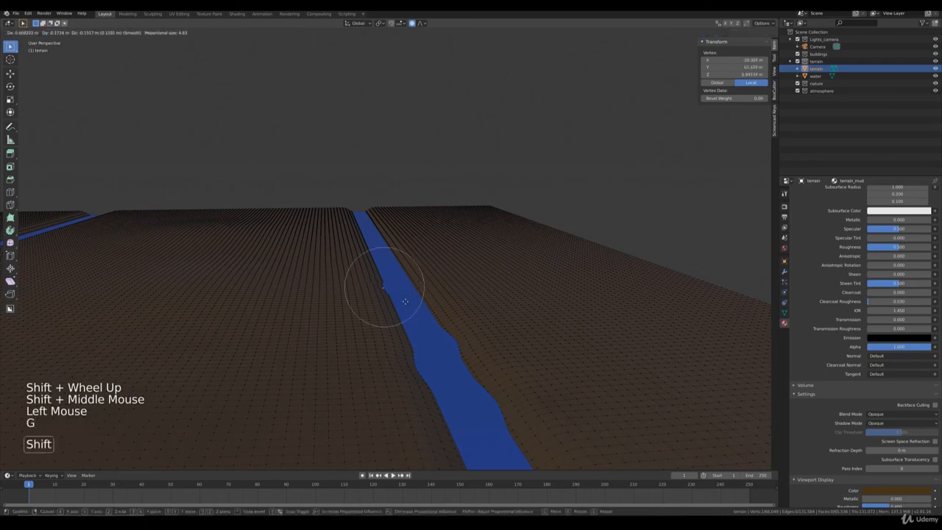
left_click(409, 298)
middle_click_drag(410, 298, 426, 265)
left_click(421, 282)
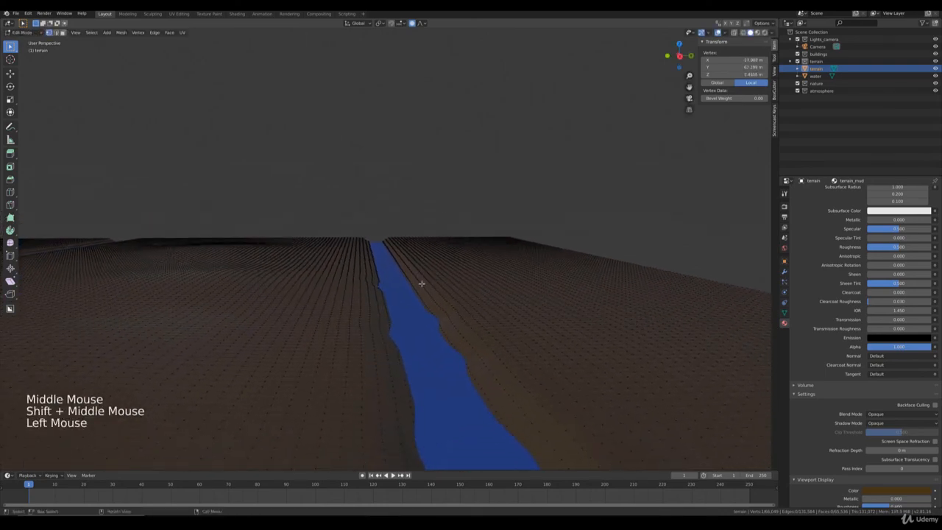
key("g")
left_click(432, 300)
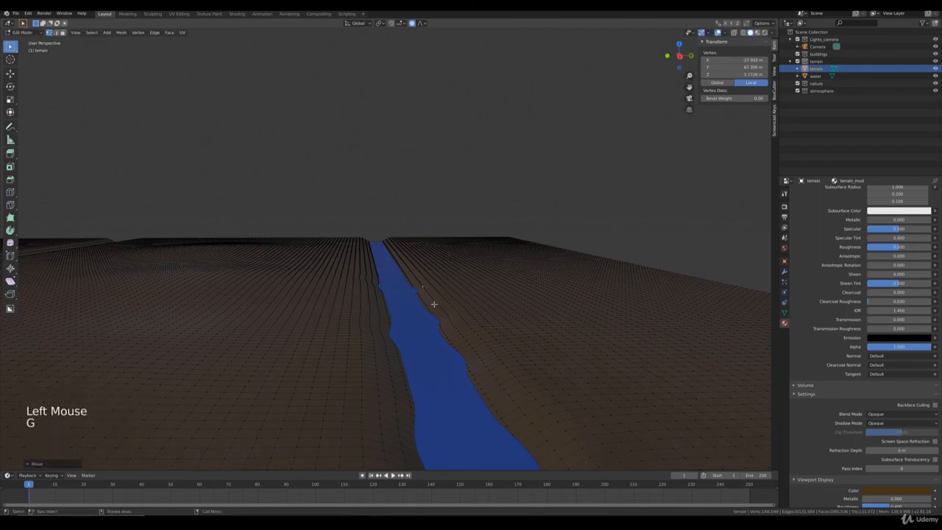
Examine the reshaped channels and shoreline from farther away and through the scene camera.
scroll(431, 301, "down", 14)
middle_click_drag(431, 300, 469, 292)
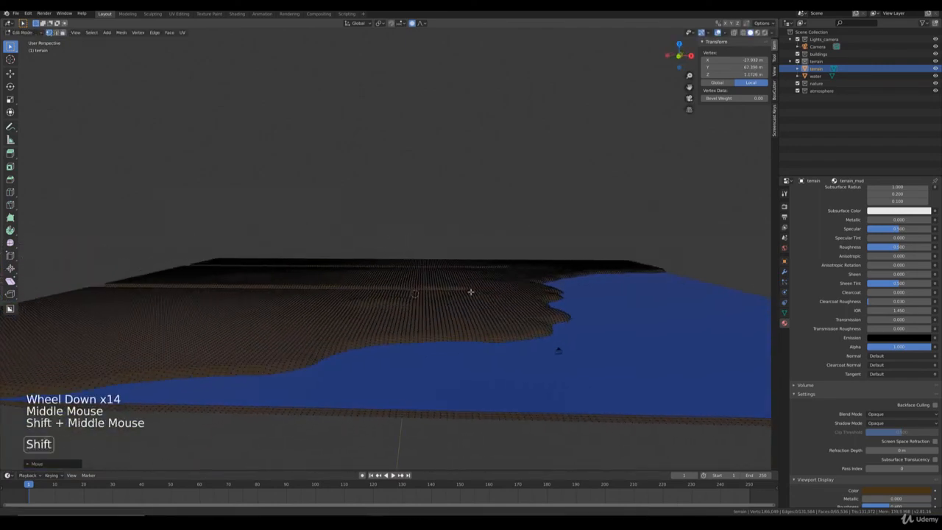
scroll(448, 299, "up", 3)
middle_click_drag(433, 326, 391, 304, "shift")
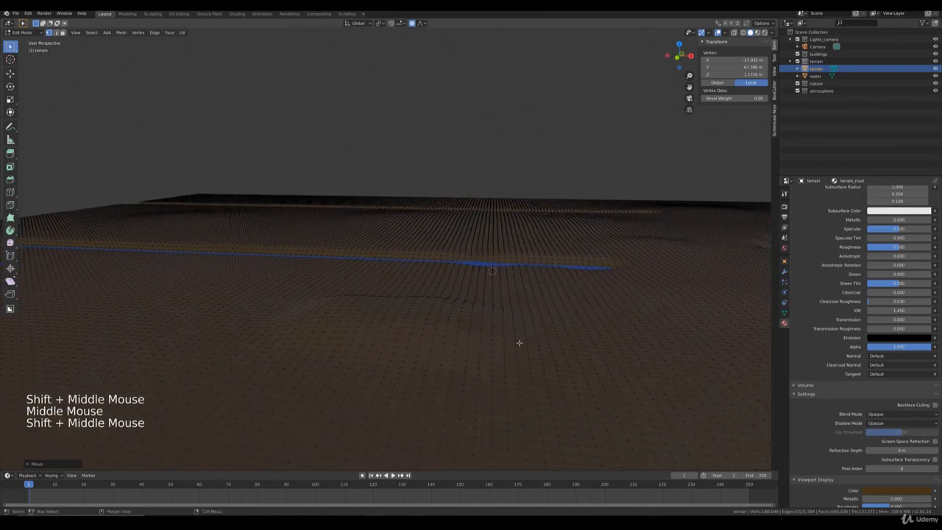
scroll(381, 311, "down", 1)
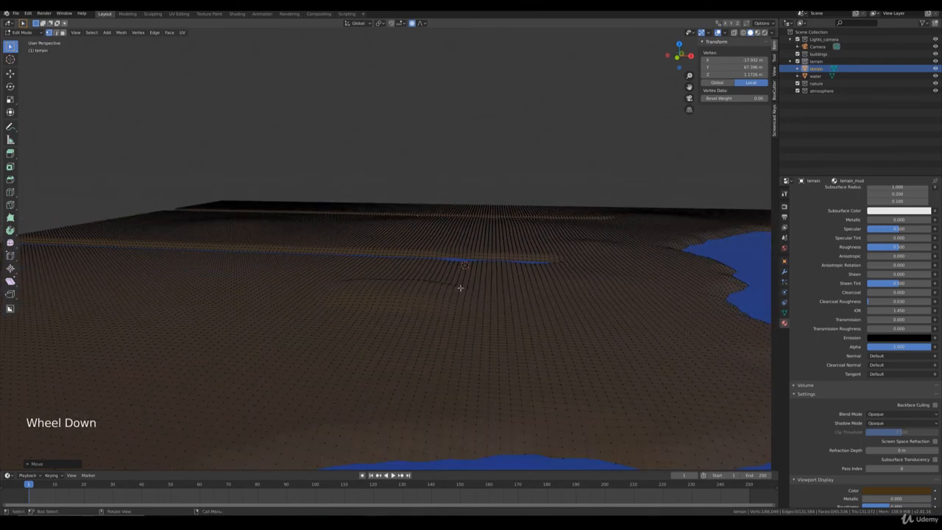
scroll(442, 300, "down", 3)
key("KP_0")
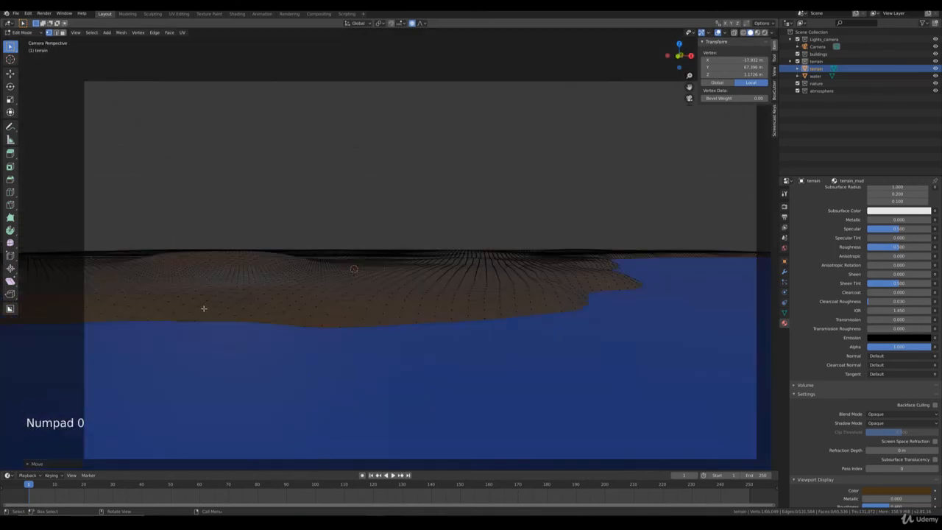
Lower a vertex near the closest shoreline to a Z of about 0.78 m, using proportional size 4.83, to dent the bank.
left_click(199, 307)
key("g")
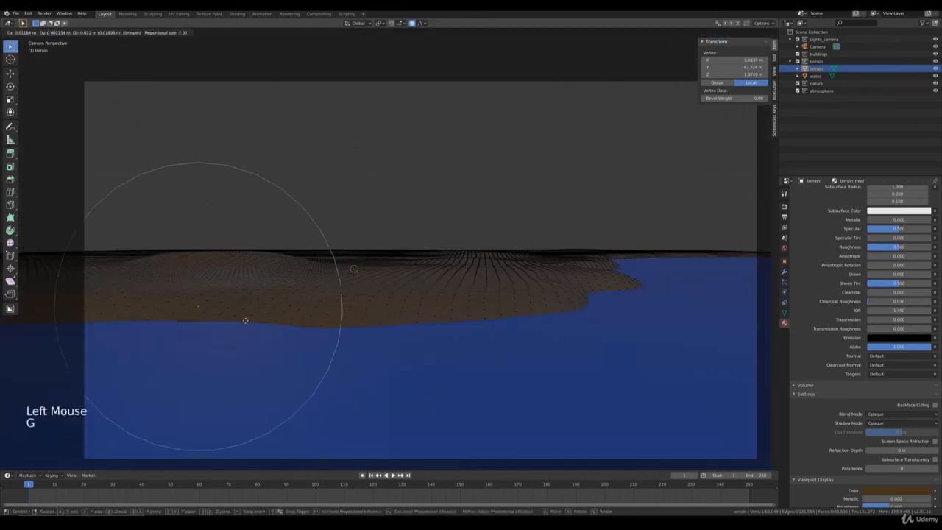
left_click(225, 340)
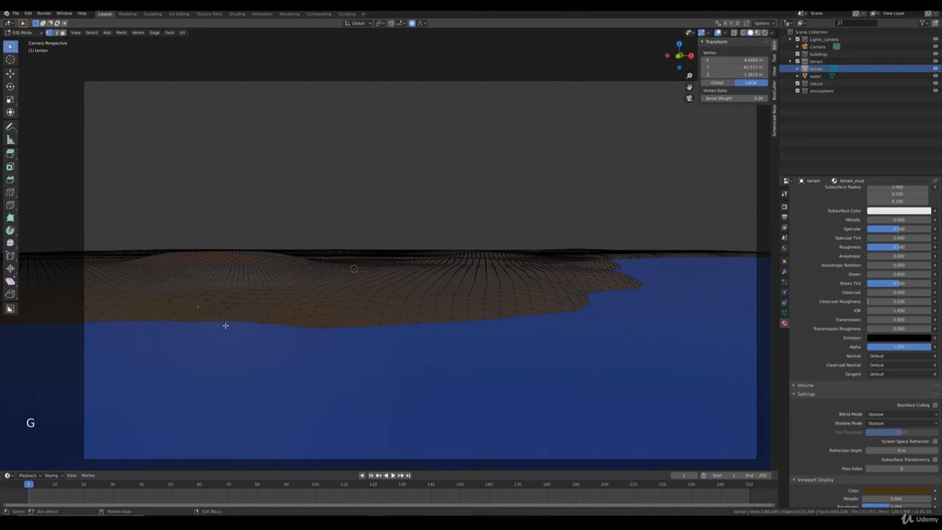
key("g")
scroll(226, 326, "up", 4)
right_click(225, 326)
key("g")
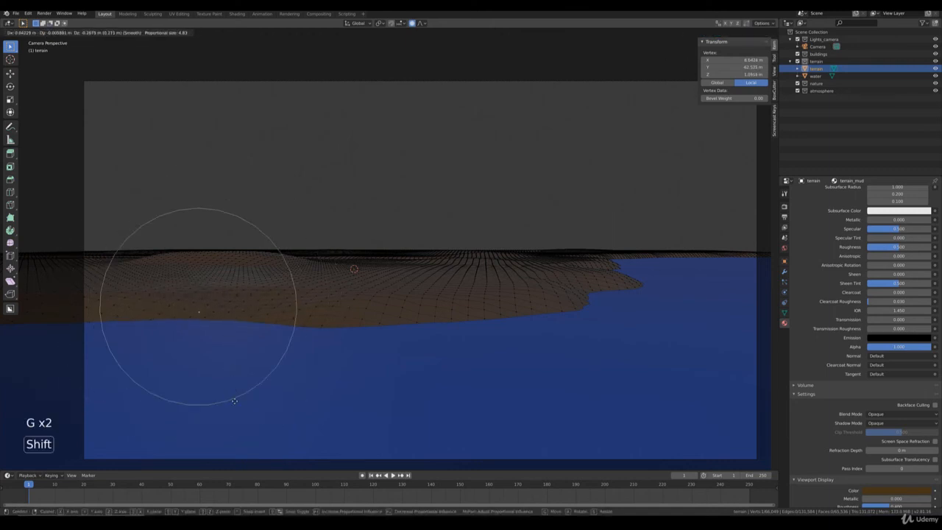
left_click(237, 435)
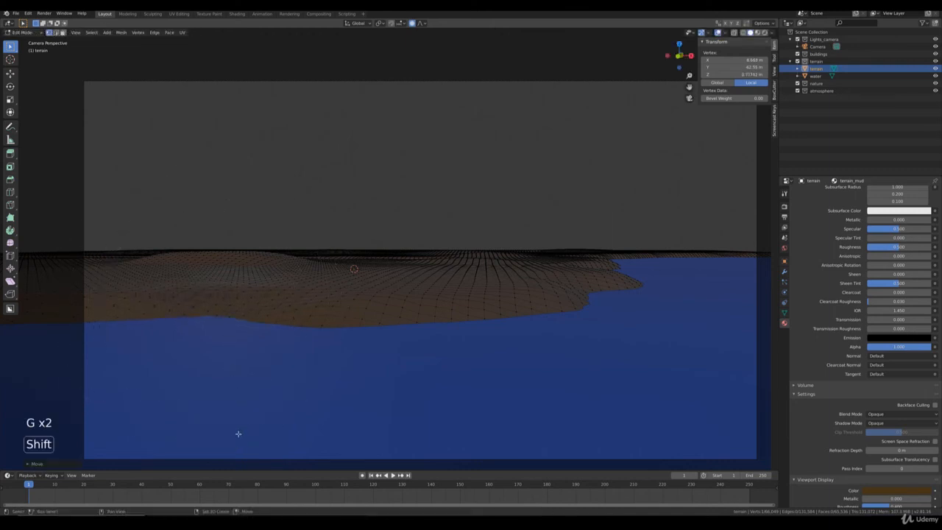
left_click(358, 295)
key("g")
key("shift+z")
right_click(355, 303)
Lower another vertex behind the dent in the near shoreline to a Z of about 0.97 m and check the inlet through the camera.
middle_click_drag(355, 300, 361, 311)
scroll(361, 312, "down", 3)
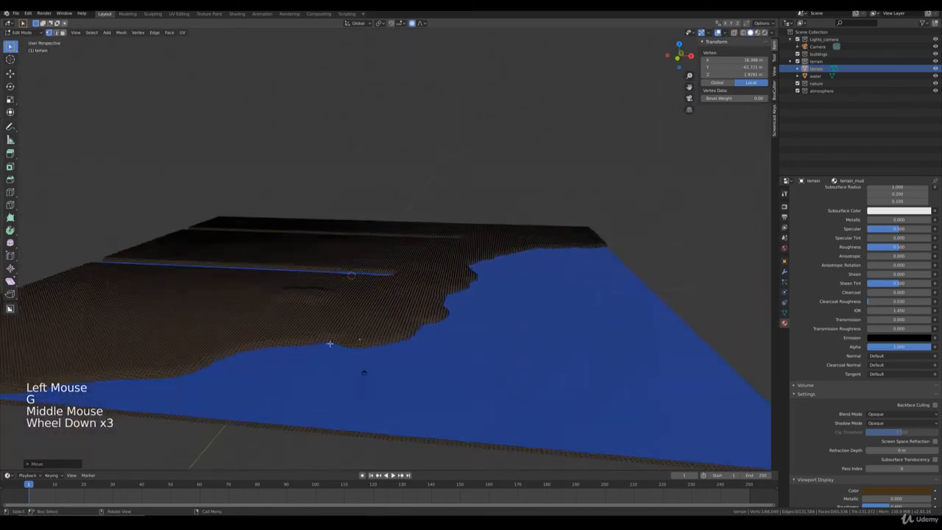
scroll(407, 330, "up", 3)
middle_click_drag(364, 374, 383, 348, "shift")
scroll(372, 311, "down", 2)
scroll(372, 375, "up", 2)
scroll(372, 377, "down", 2)
scroll(383, 348, "up", 1)
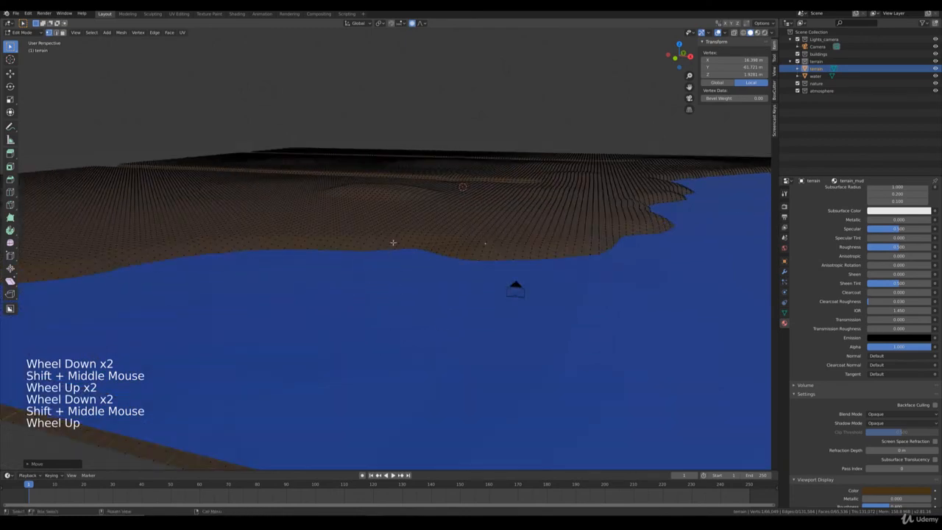
left_click(435, 257)
scroll(434, 257, "up", 1)
left_click(417, 227)
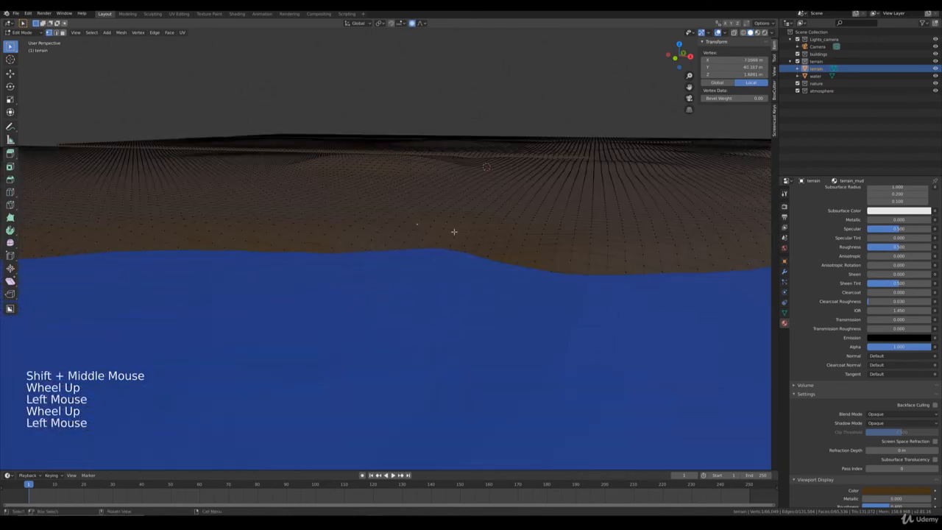
key("g")
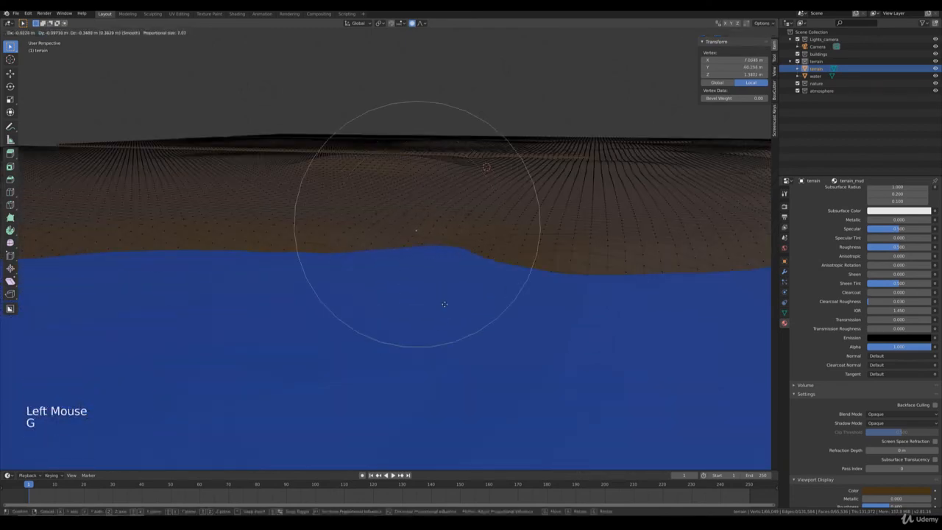
left_click(481, 273)
key("KP_0")
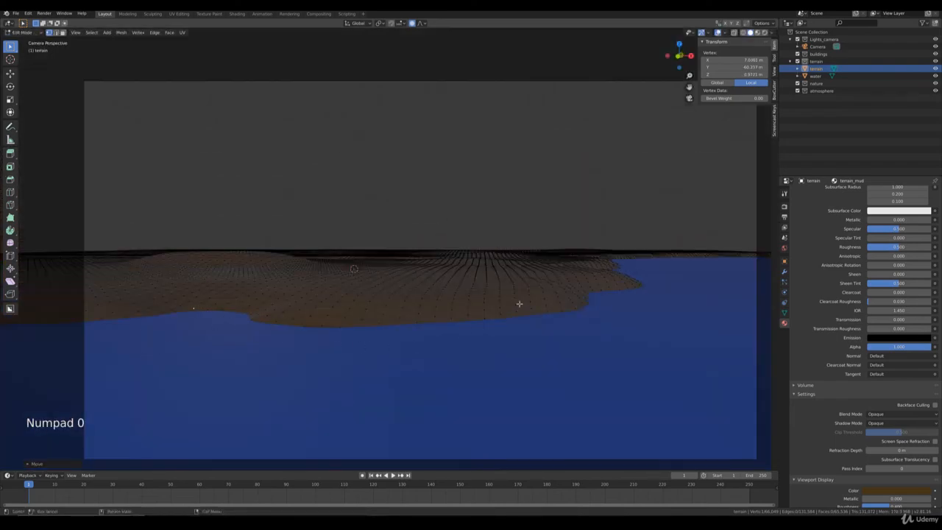
scroll(590, 306, "down", 1)
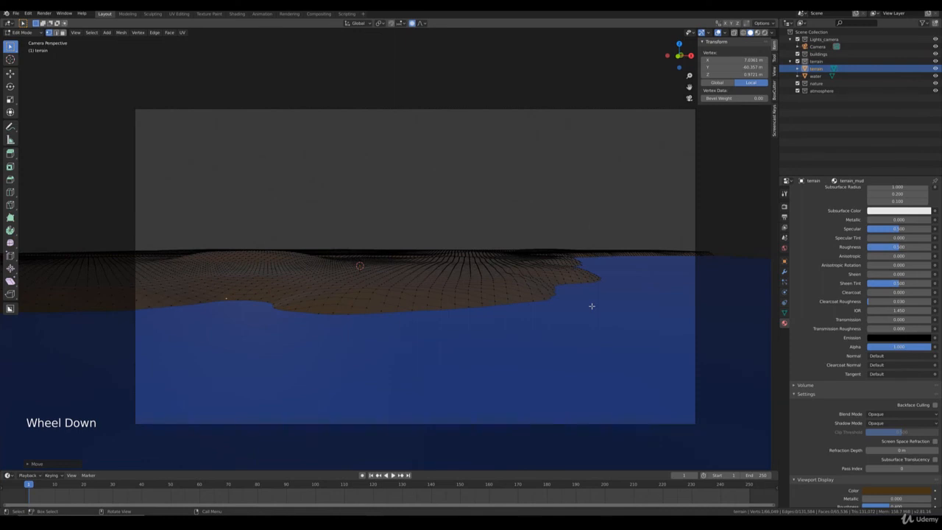